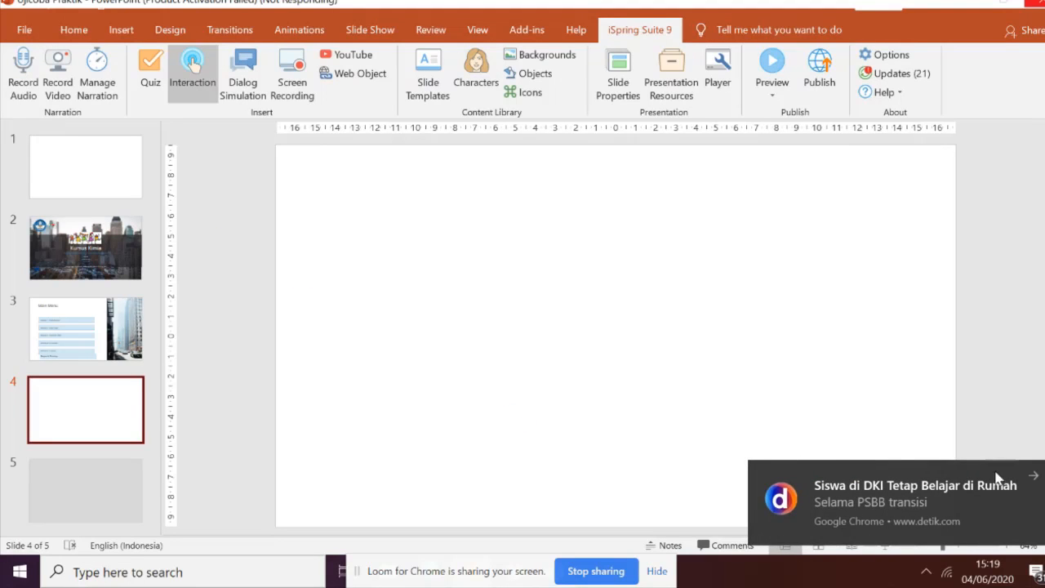
# - Create a new Cyclic Process interaction in iSpring Visuals
pyautogui.click(1034, 477)
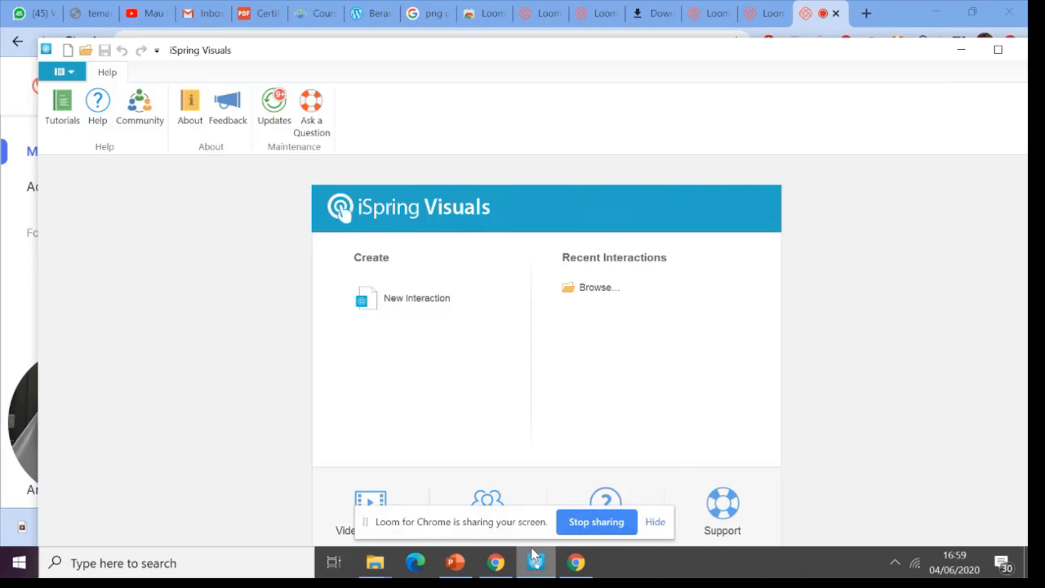
pyautogui.click(404, 300)
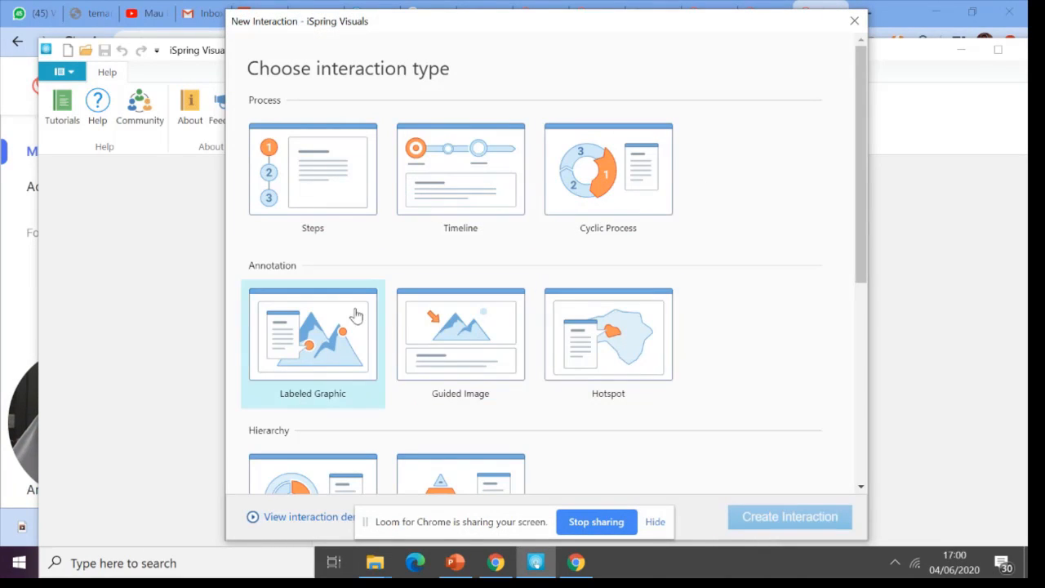
pyautogui.scroll(-1, 358, 313)
pyautogui.click(625, 110)
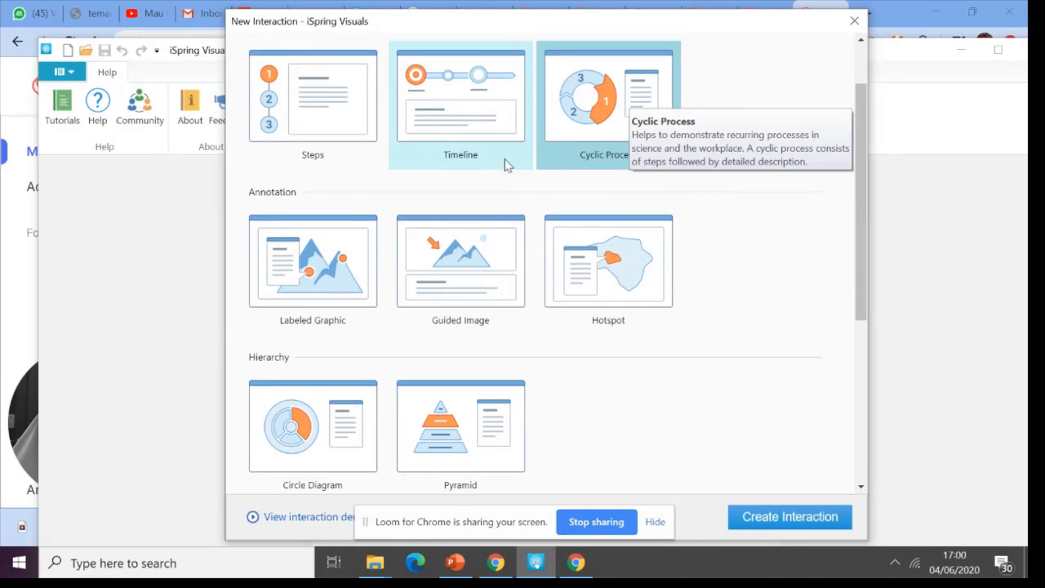
pyautogui.click(765, 517)
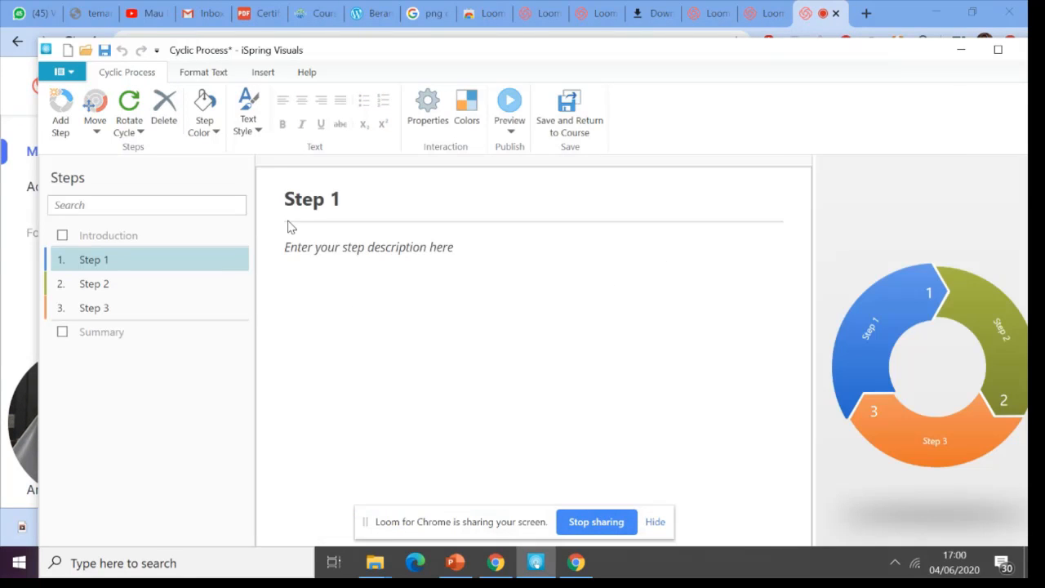
# - Rename the first cycle step as Asam and the second as Basa
pyautogui.doubleClick(112, 259)
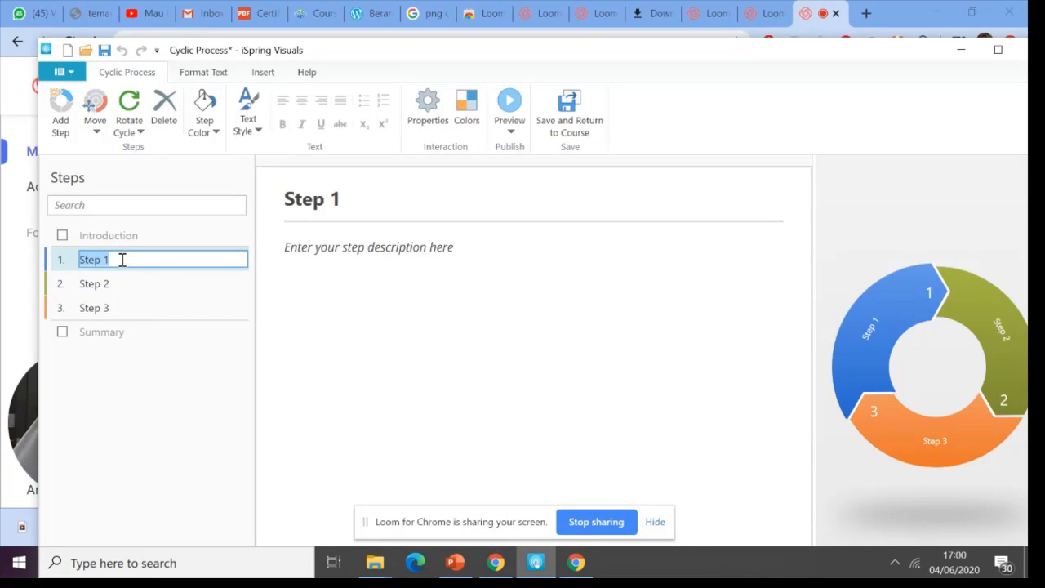
pyautogui.click(122, 260)
pyautogui.moveTo(121, 260); pyautogui.dragTo(83, 263)
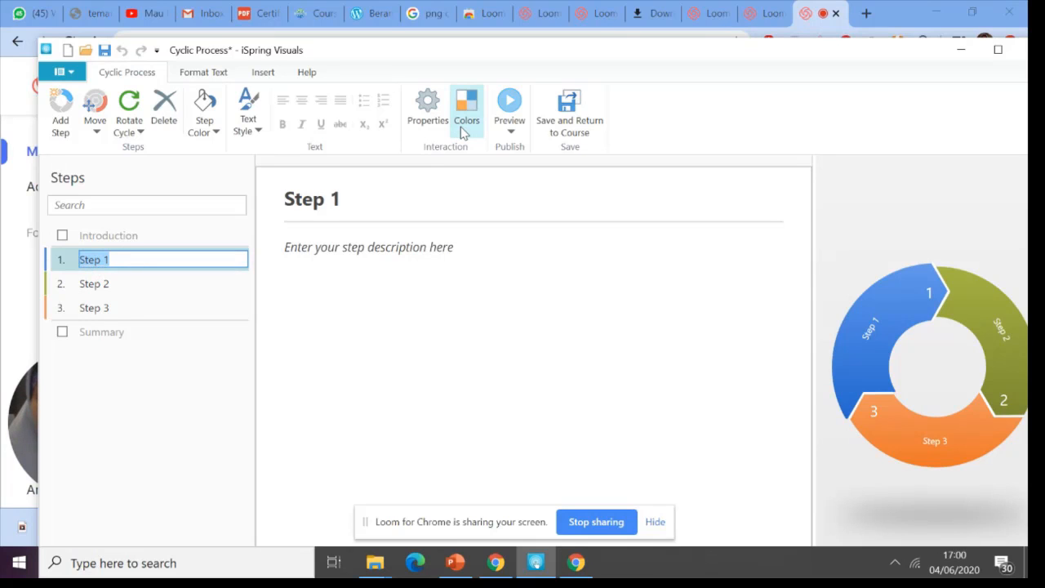
pyautogui.write('Asam')
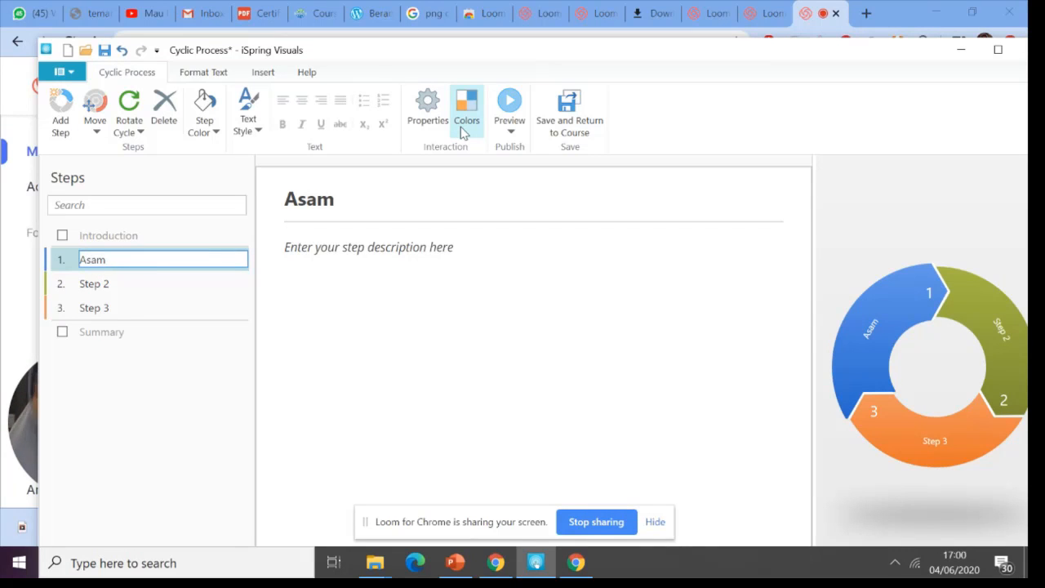
pyautogui.click(121, 285)
pyautogui.click(105, 287)
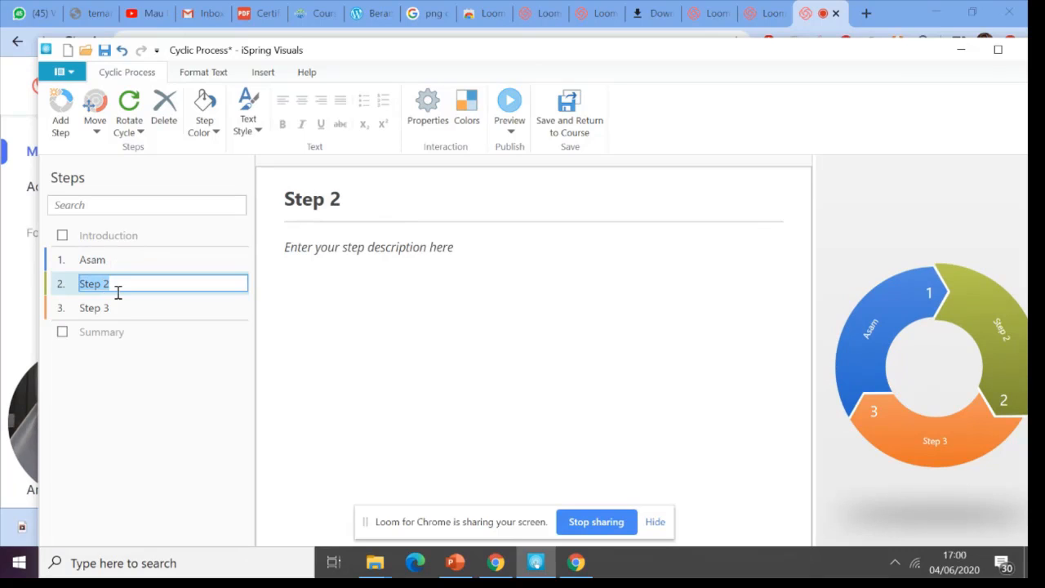
pyautogui.write('Basa')
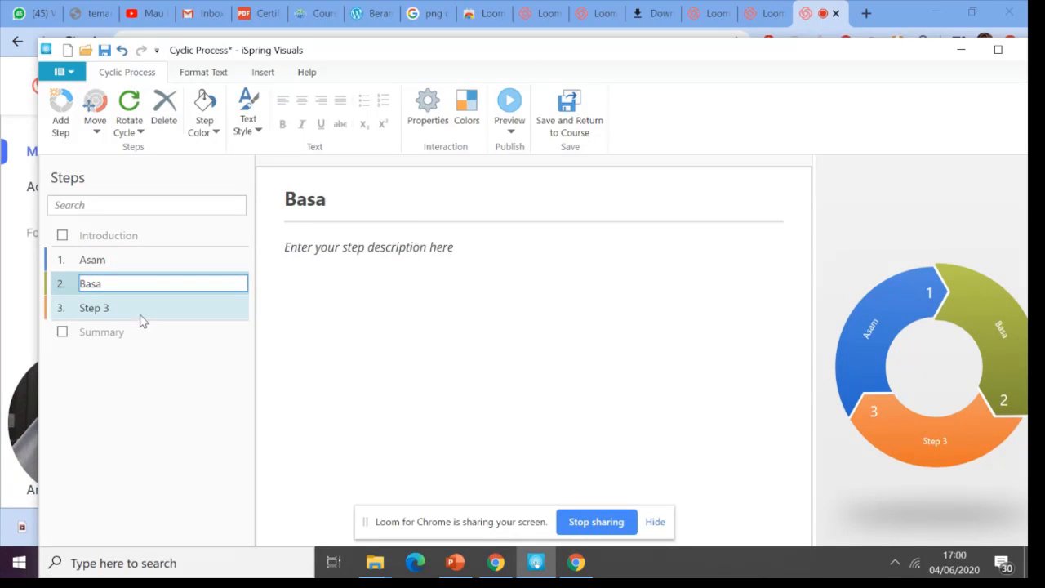
# - Rename the third cycle step as Indikator alam
pyautogui.click(116, 308)
pyautogui.click(113, 308)
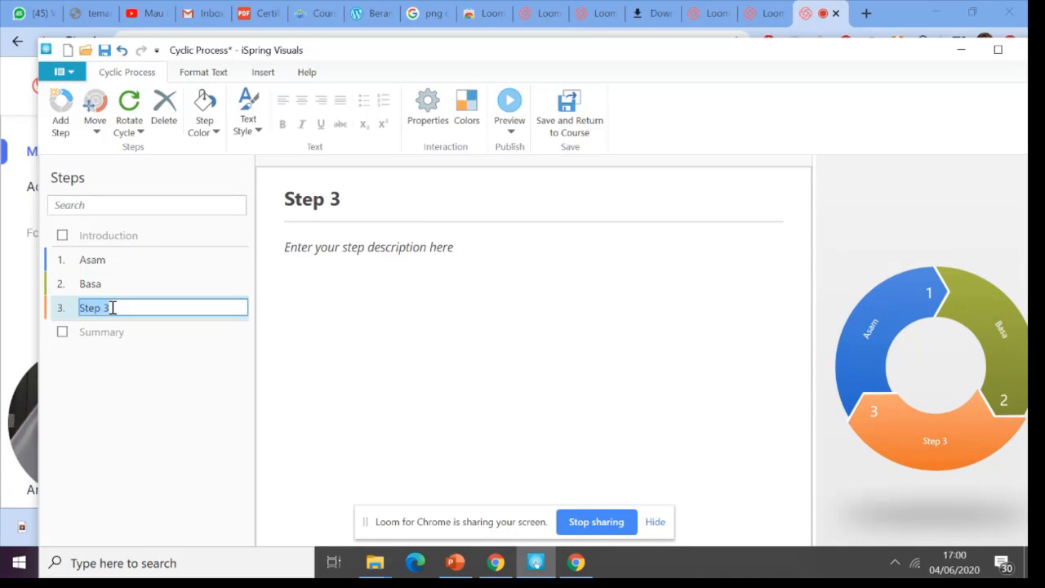
pyautogui.write('Indikato')
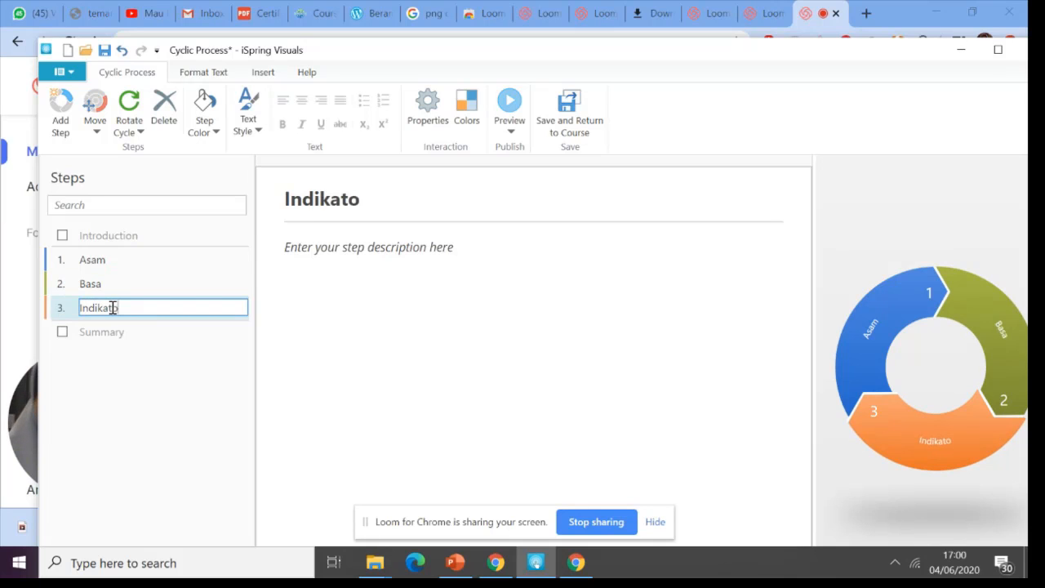
pyautogui.write('r alam')
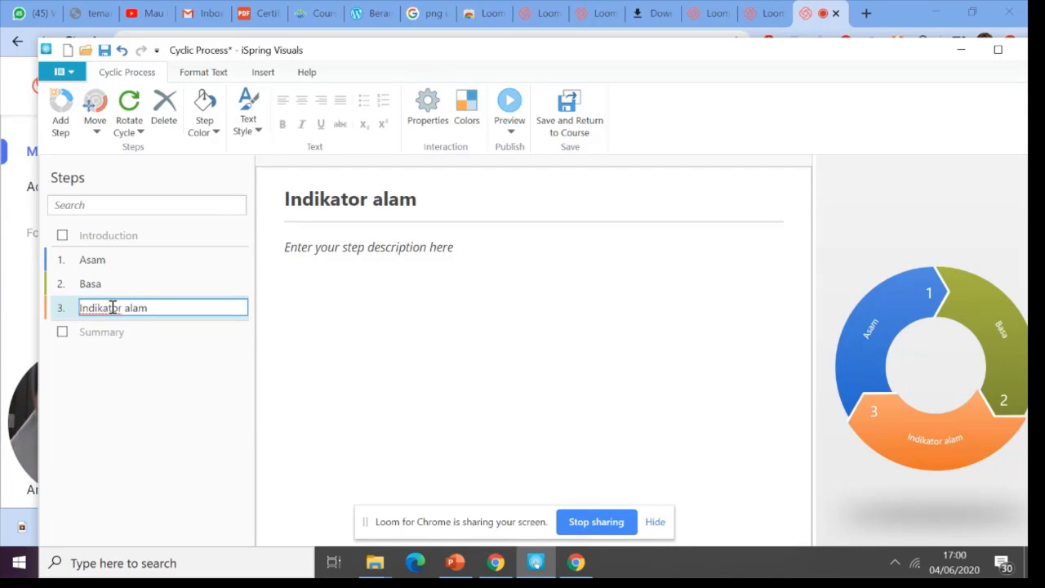
# - Enable the introduction page and title it "Pengantar asam basa"
pyautogui.click(62, 236)
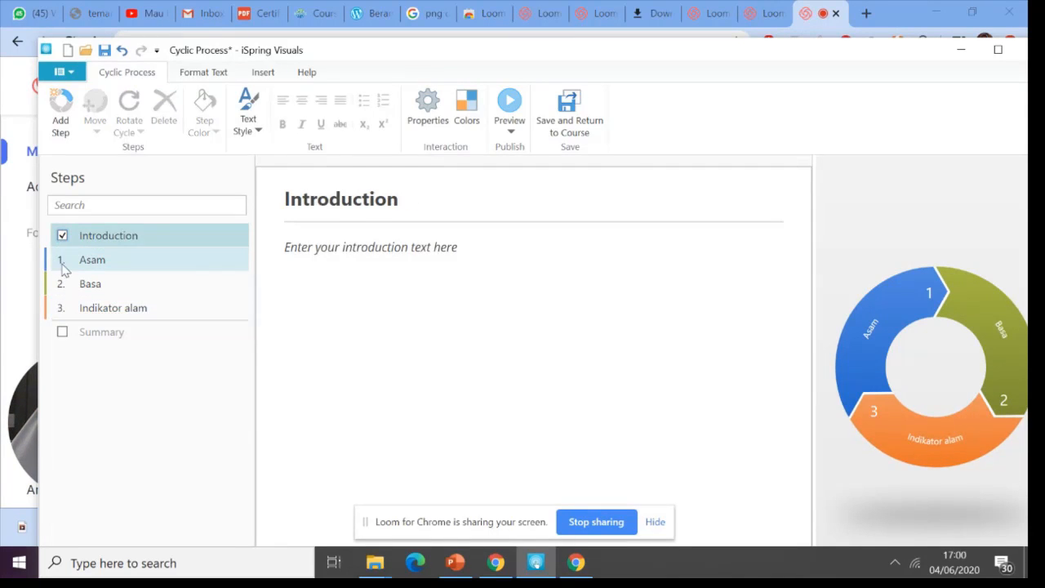
pyautogui.click(363, 199)
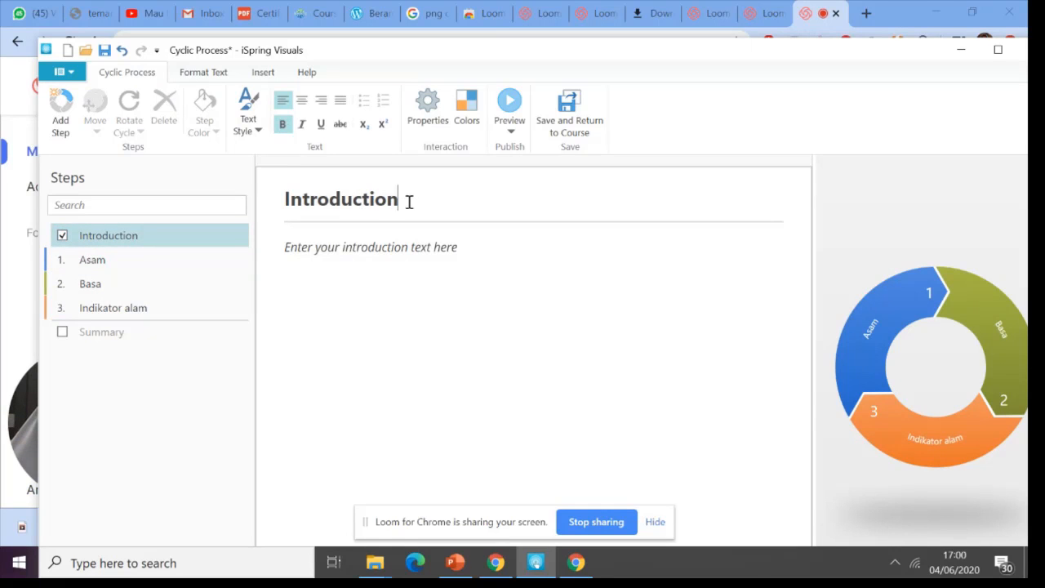
pyautogui.moveTo(409, 203); pyautogui.dragTo(245, 224)
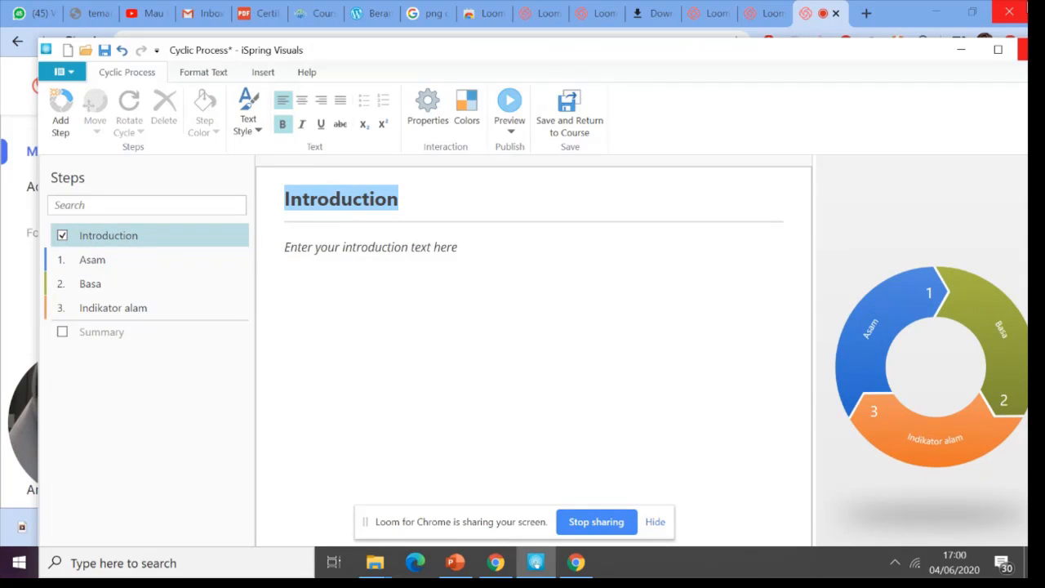
pyautogui.write('Pen')
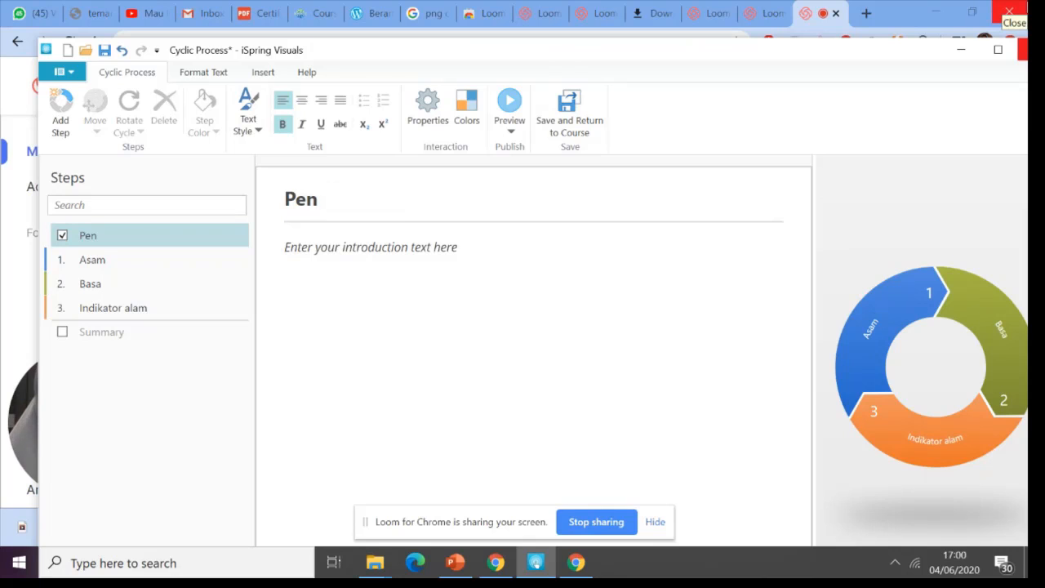
pyautogui.write('gantar a')
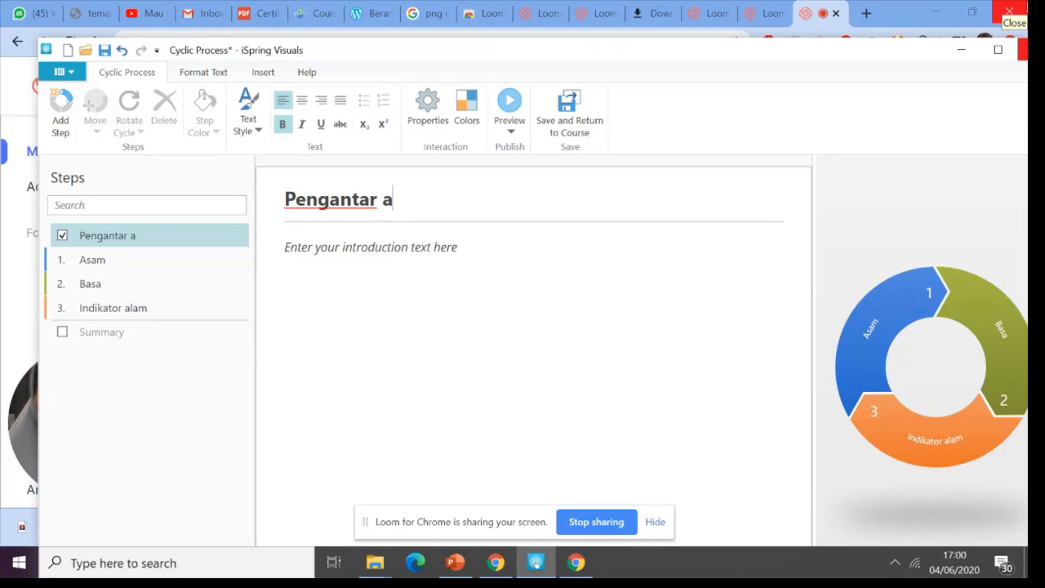
pyautogui.write('sam basa')
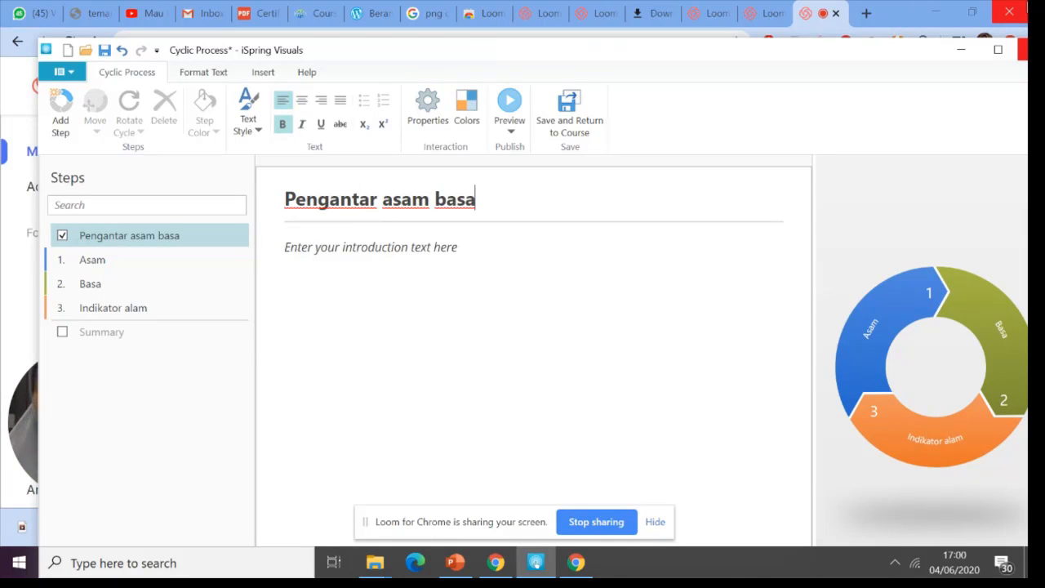
# - Enable the summary page and title it "Kesimpulan Asam Basa"
pyautogui.click(99, 333)
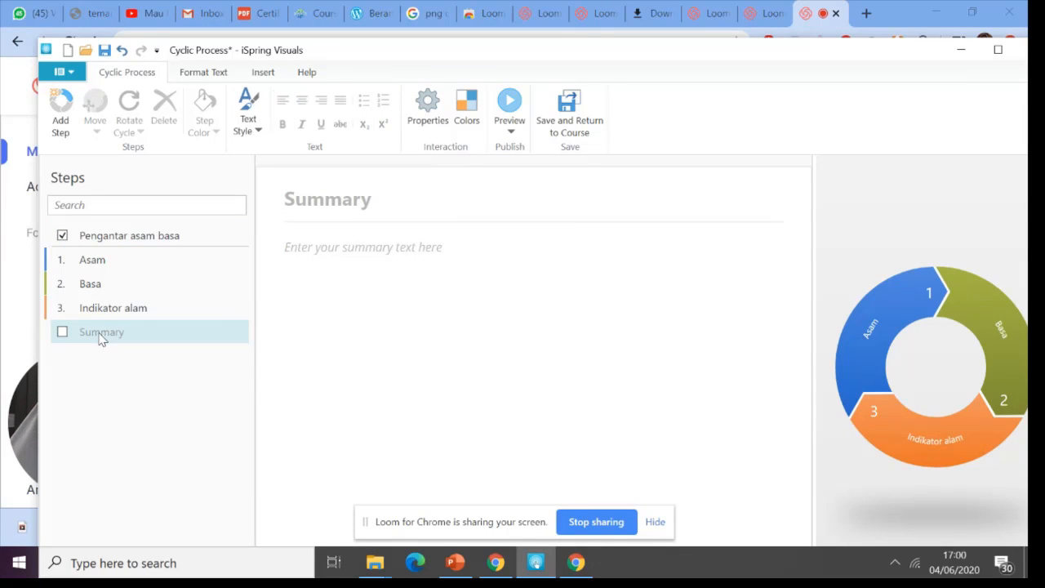
pyautogui.click(63, 335)
pyautogui.moveTo(380, 207); pyautogui.dragTo(250, 196)
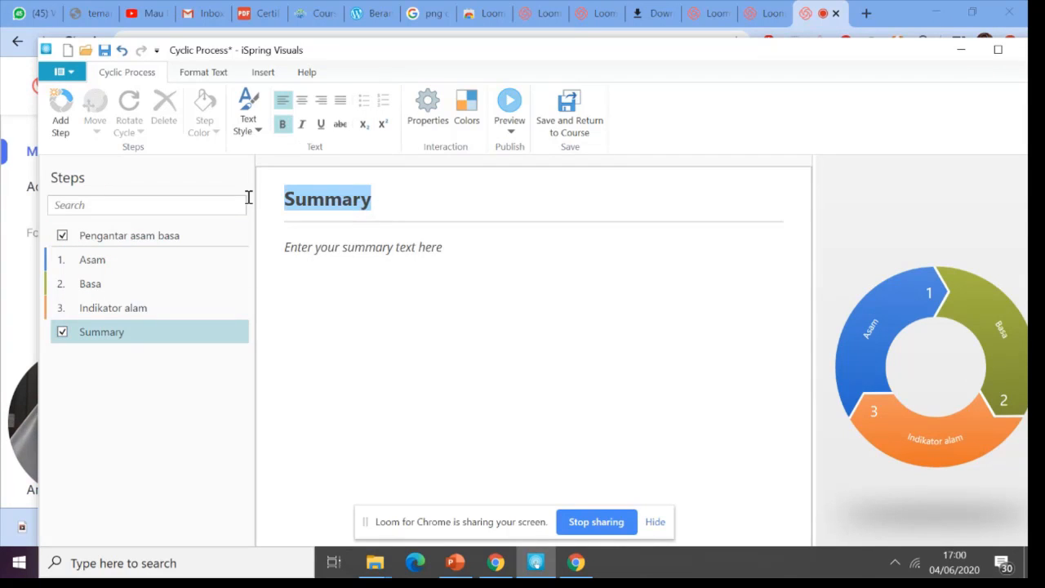
pyautogui.write('Kesimpula')
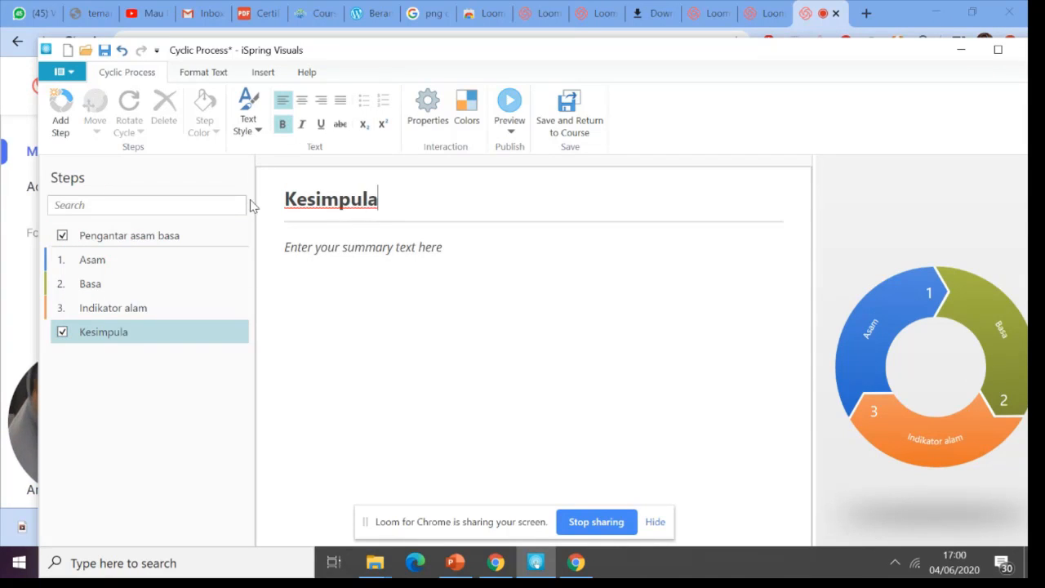
pyautogui.write('n Asam Basa')
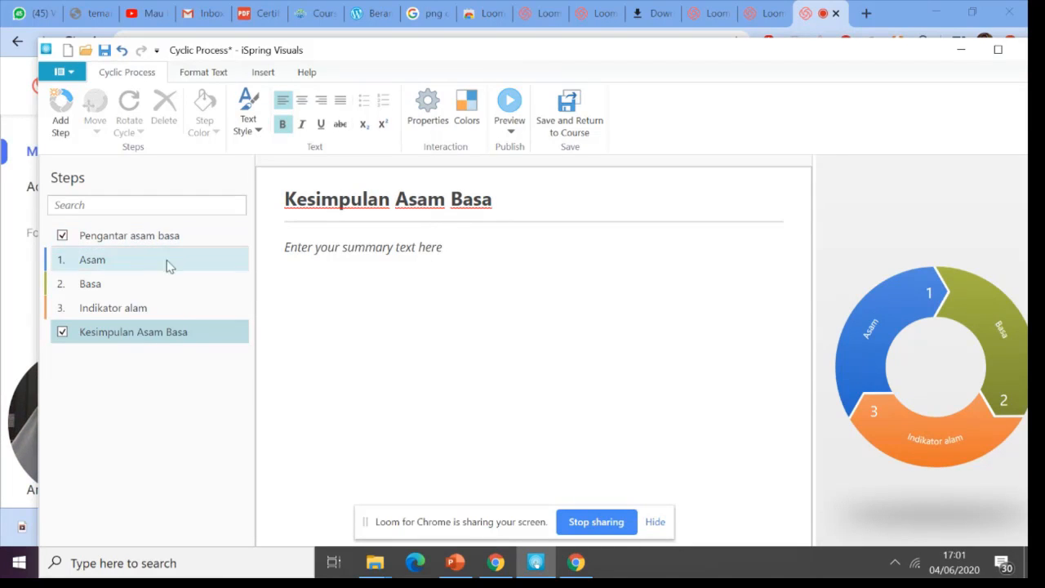
# - Fill the introduction page's body with the left-aligned placeholder text "fgfdhgfdhfdghgfjgjhgfhgfhgfhdfgfdgfvddsf"
pyautogui.click(126, 239)
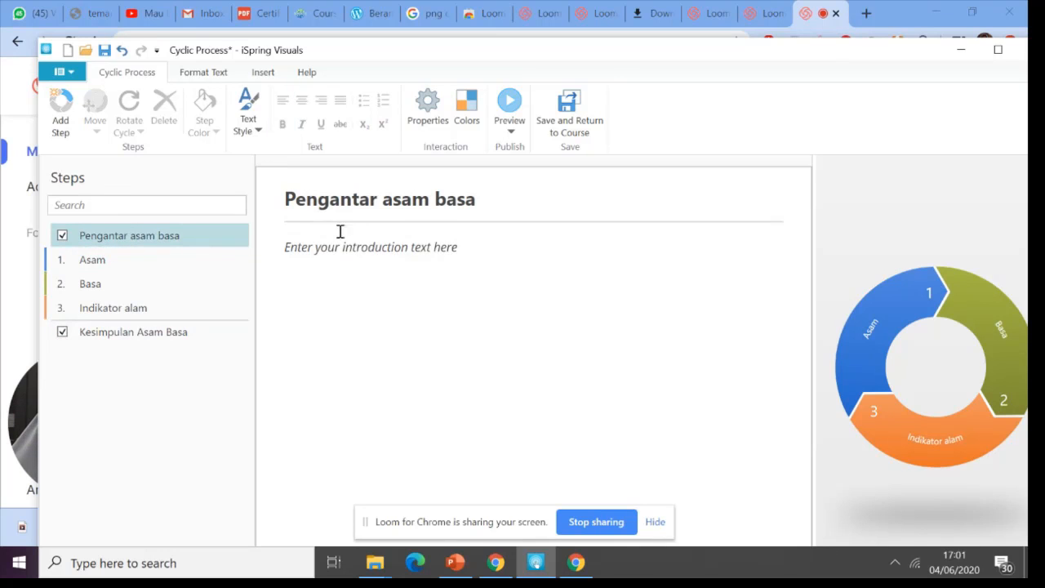
pyautogui.click(466, 256)
pyautogui.write('fgfdhgfd')
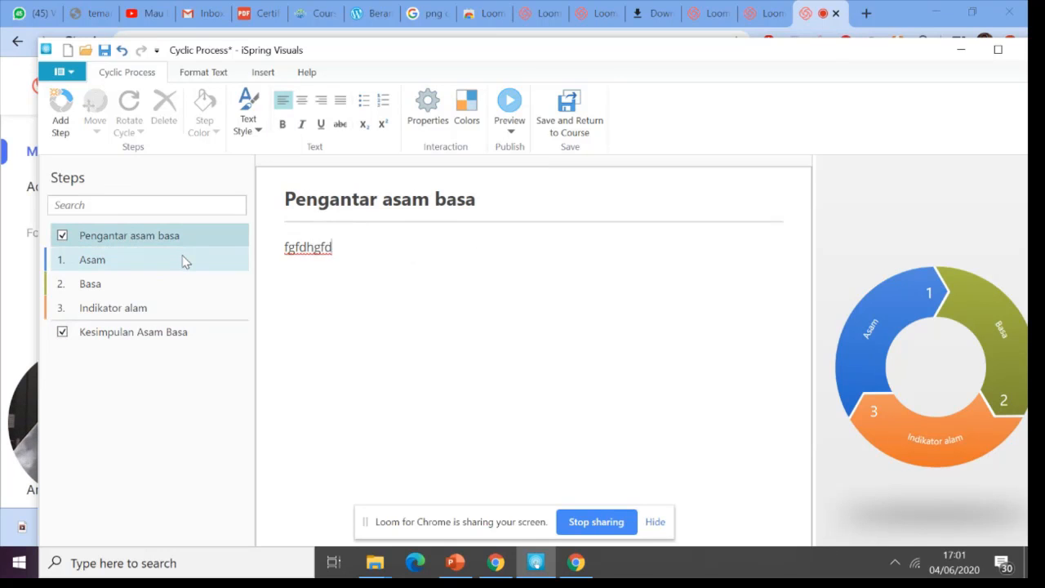
pyautogui.write('hfdghgfjgjhgfhgfhgfhdfgfdgf')
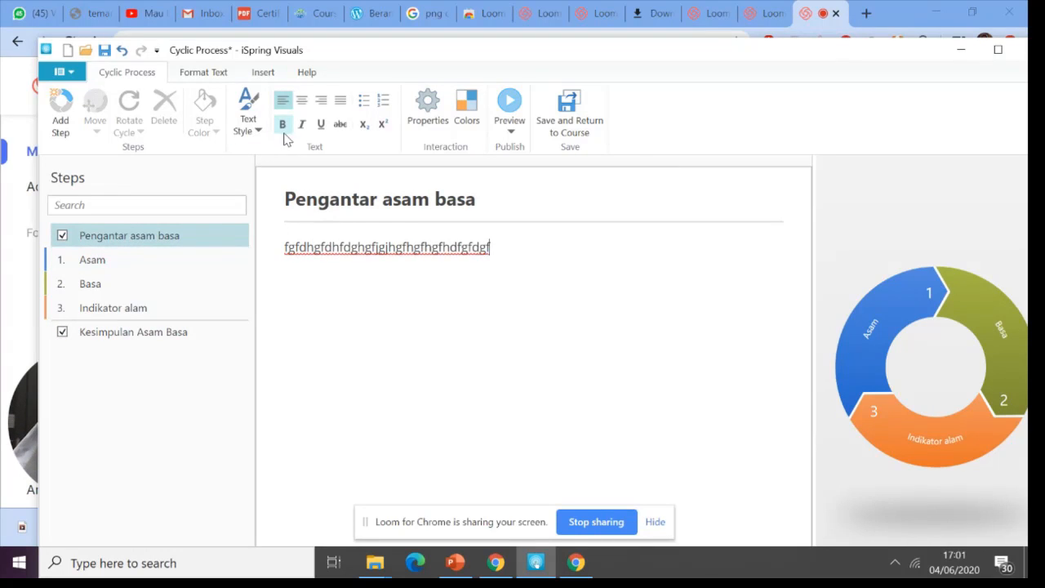
pyautogui.write('vddsf')
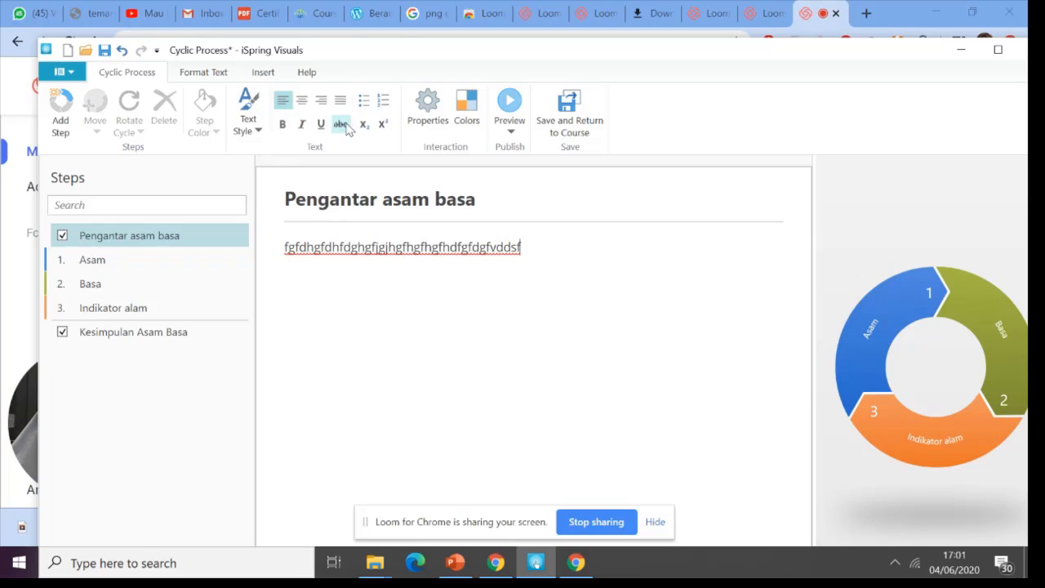
pyautogui.click(282, 101)
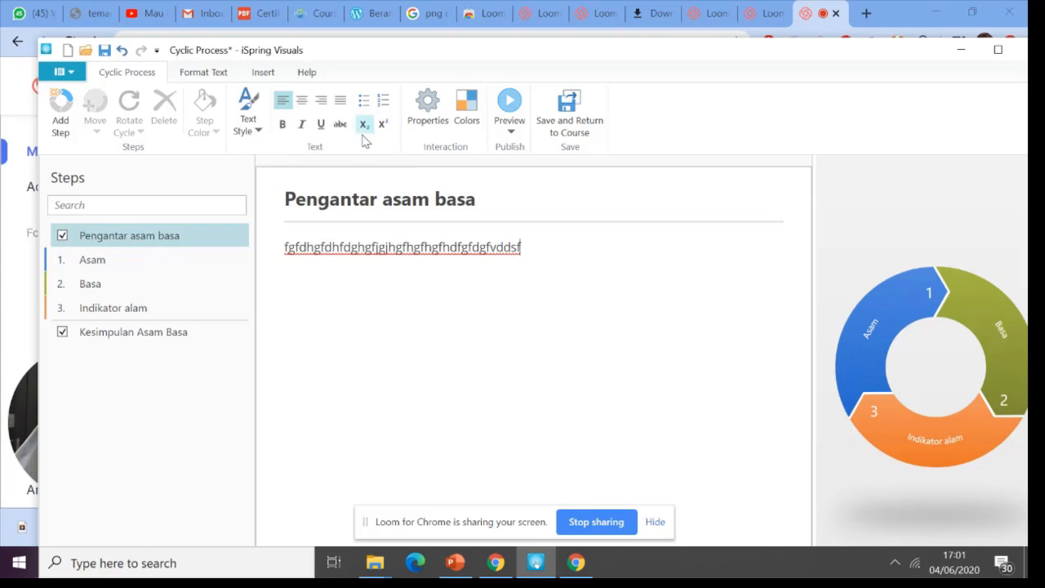
# - Insert the full-length businessman character with glasses from the content library below the introduction text
pyautogui.click(203, 73)
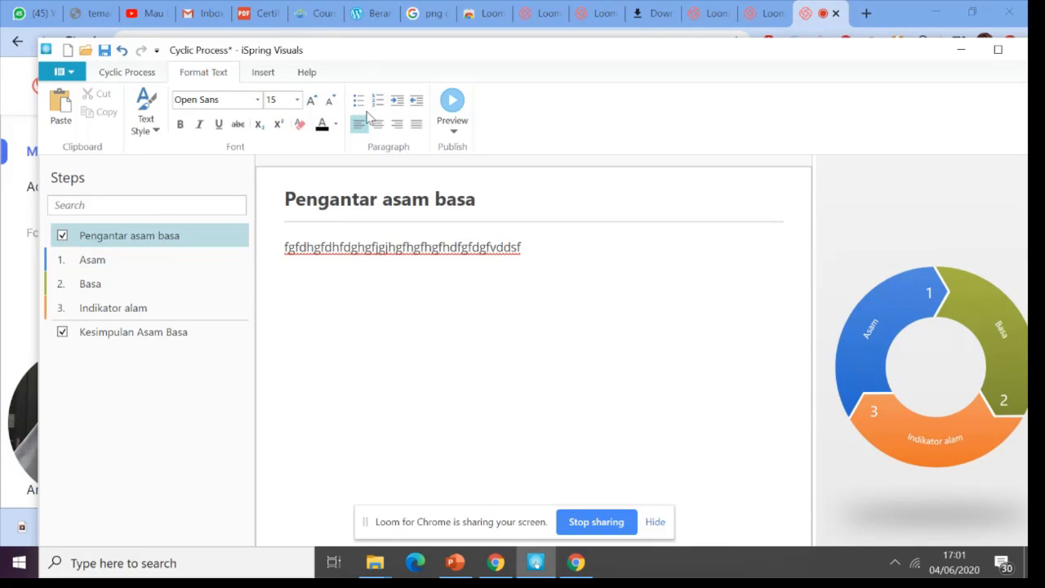
pyautogui.click(267, 73)
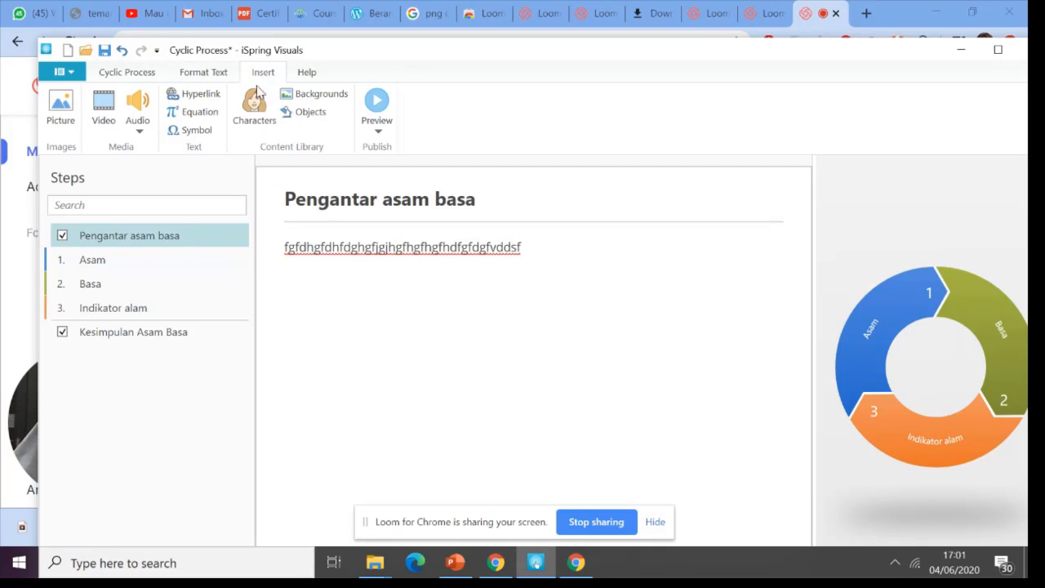
pyautogui.click(262, 131)
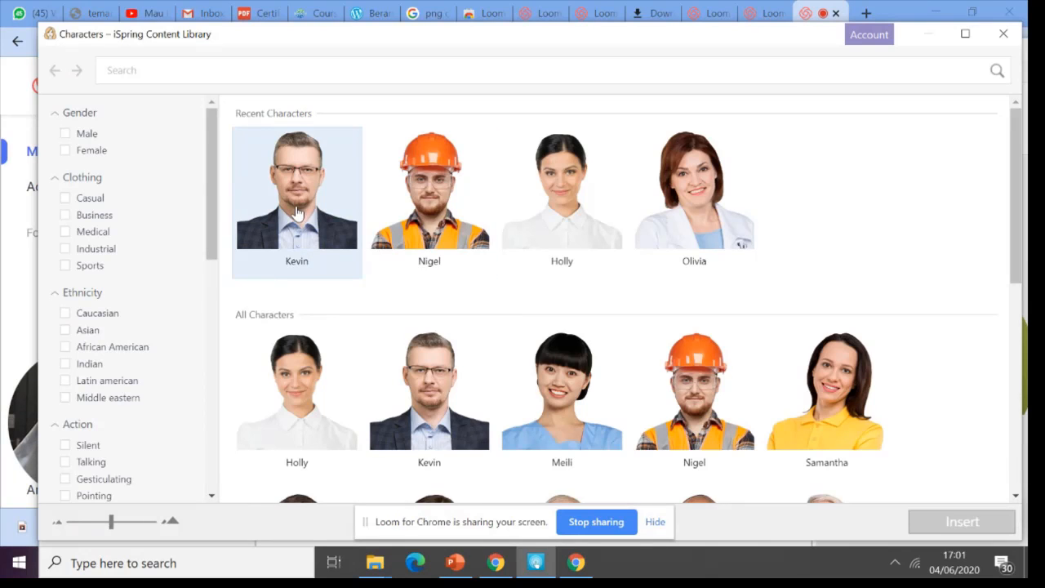
pyautogui.click(296, 212)
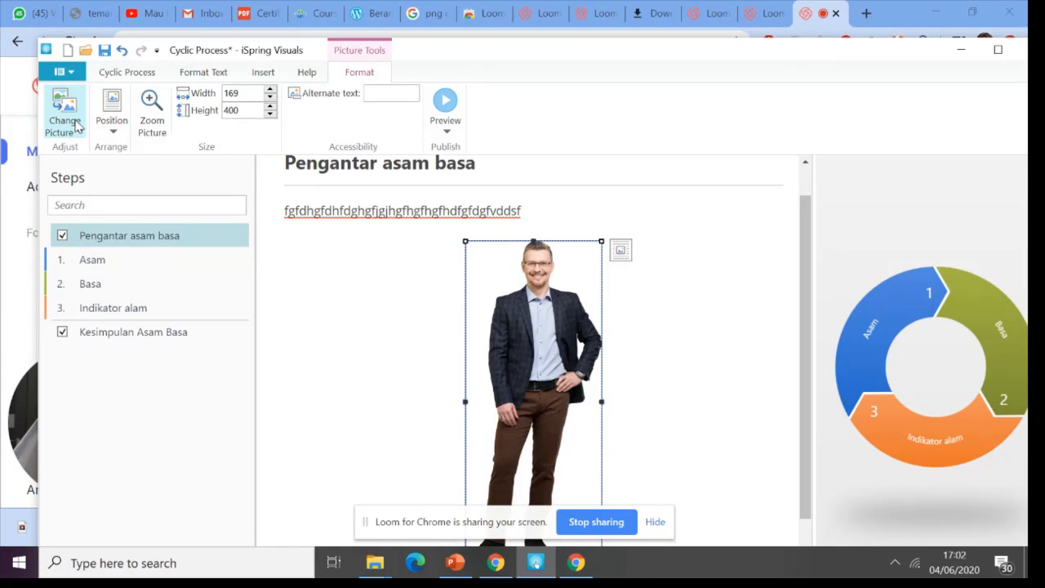
# - Enter the placeholder description "cxbxcgbdfhgfdgfdgfdgfdg" for the Asam step
pyautogui.click(118, 270)
pyautogui.click(341, 260)
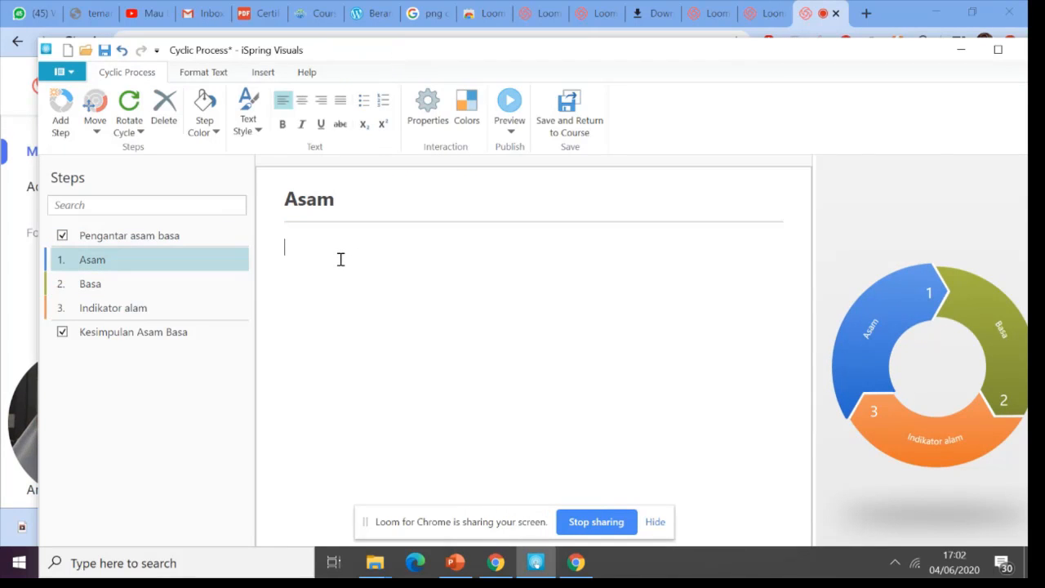
pyautogui.write('cxbxcgbdfhgfdgfdgfdgfdg')
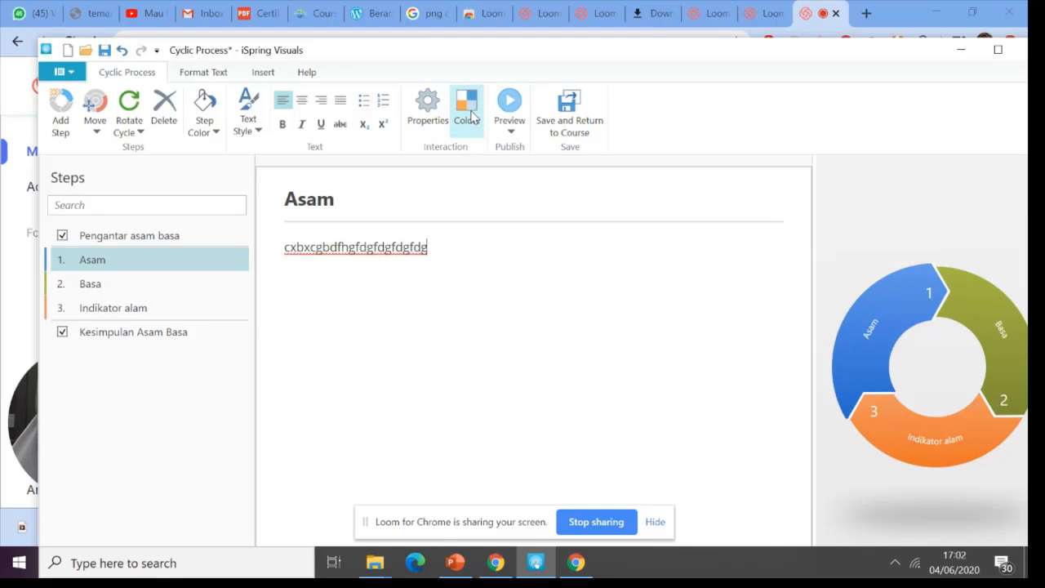
# - Review the interaction's color scheme, then apply and close the customization
pyautogui.click(471, 118)
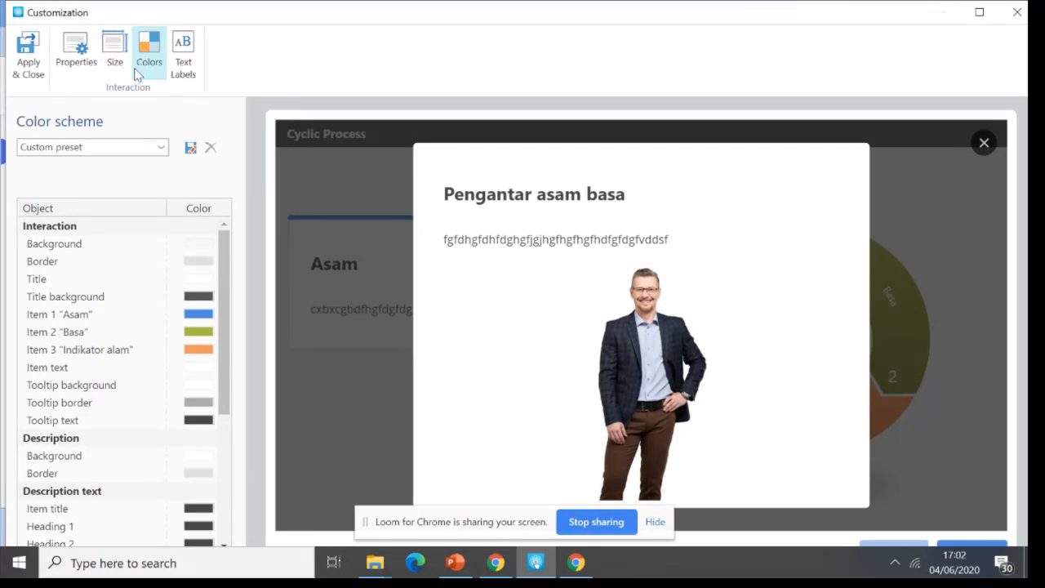
pyautogui.click(37, 72)
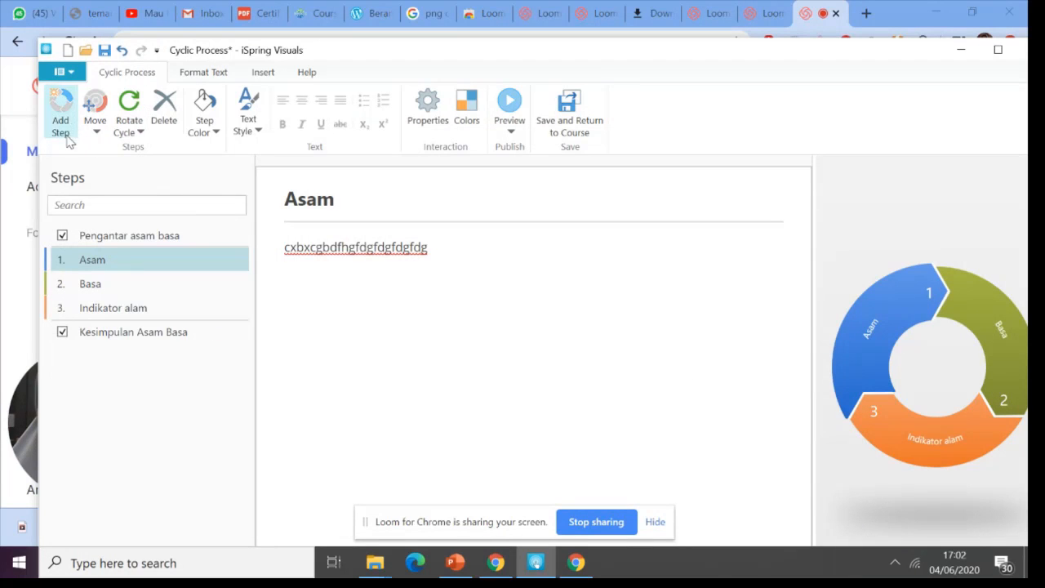
# - Add a new step after Asam and enter the placeholder description "xaxsdasdas" for it
pyautogui.click(61, 124)
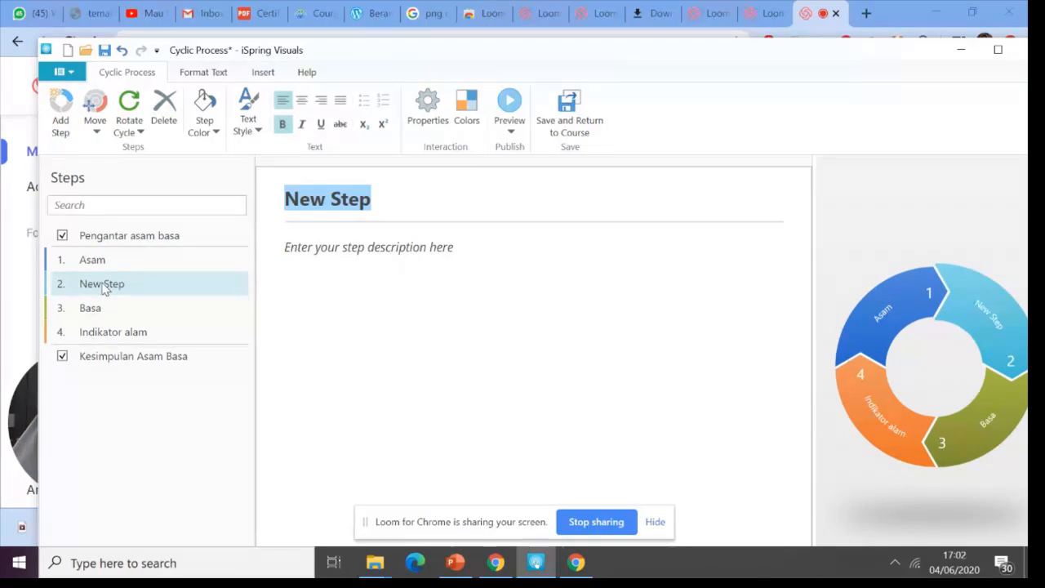
pyautogui.click(383, 278)
pyautogui.write('xaxsdasdas')
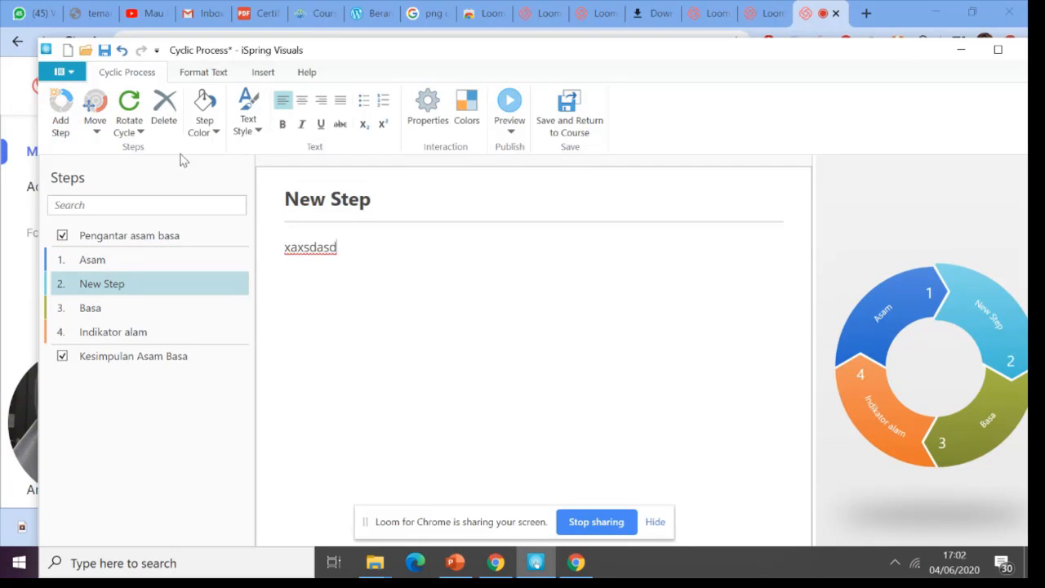
pyautogui.click(139, 133)
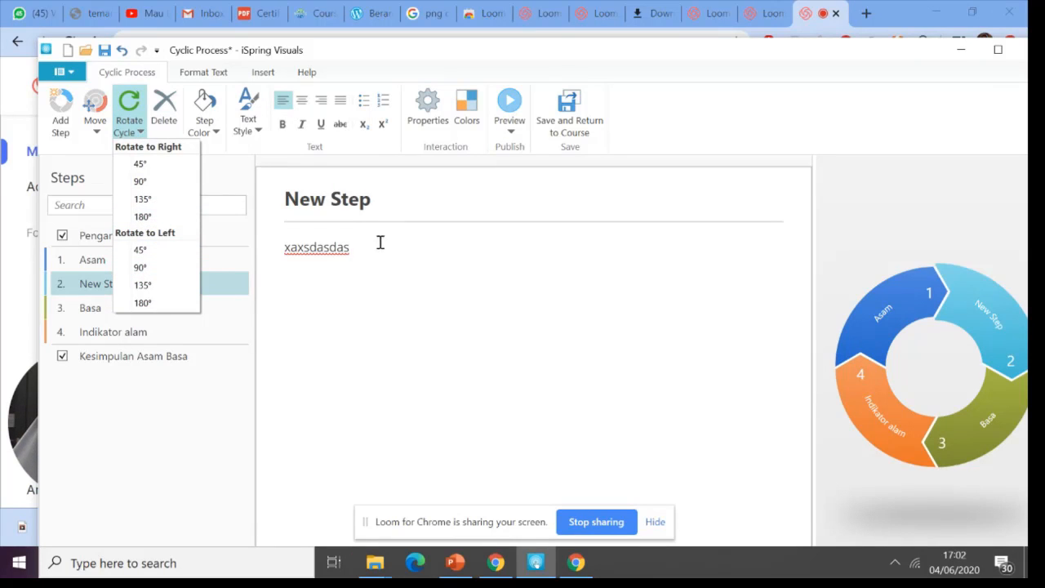
pyautogui.click(441, 259)
# - Preview the interaction from the new step and open the Asam, Basa, Indikator alam and New Step segments of the cycle
pyautogui.click(509, 127)
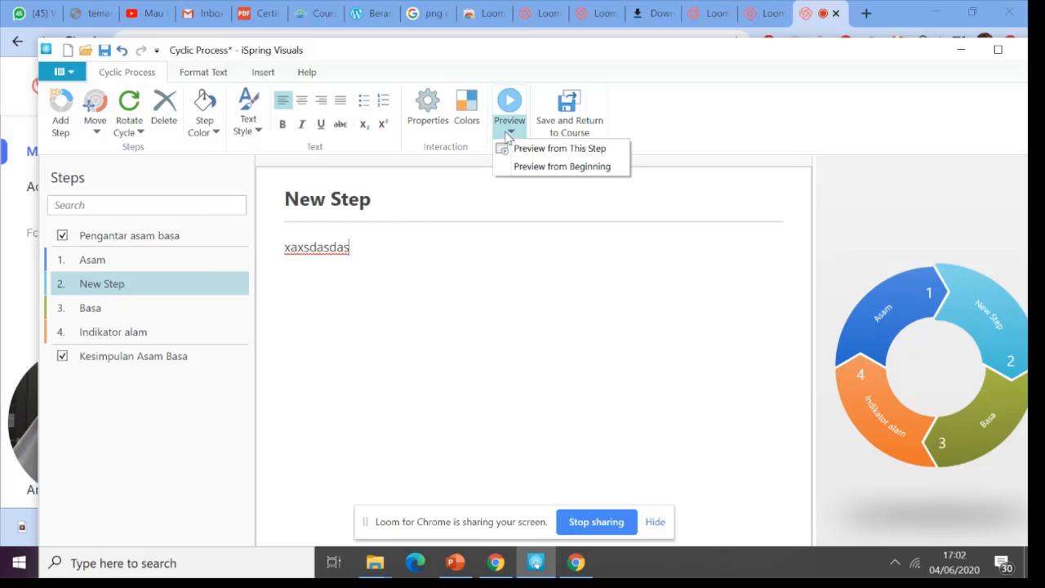
pyautogui.click(516, 145)
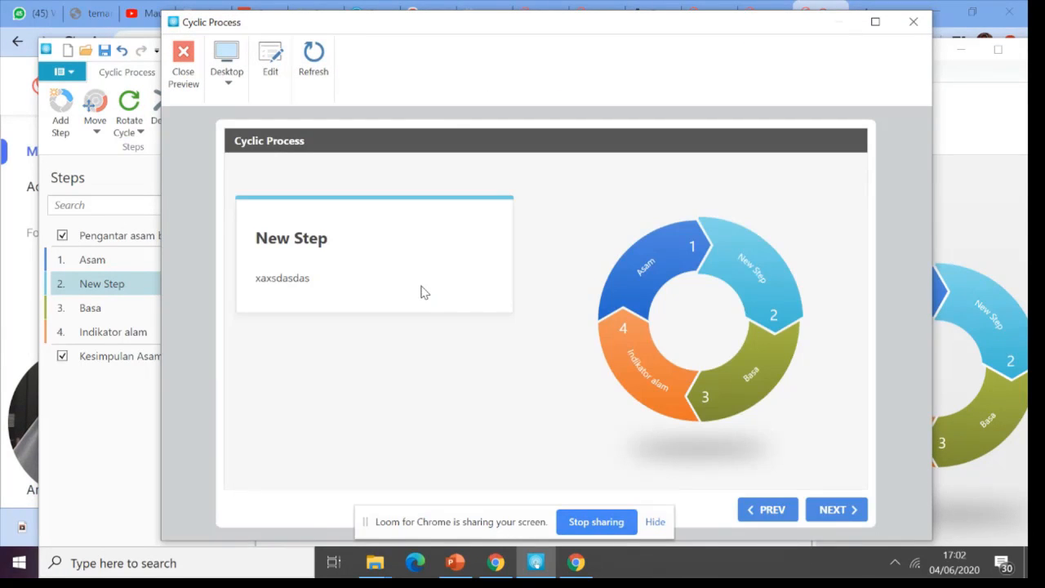
pyautogui.click(653, 276)
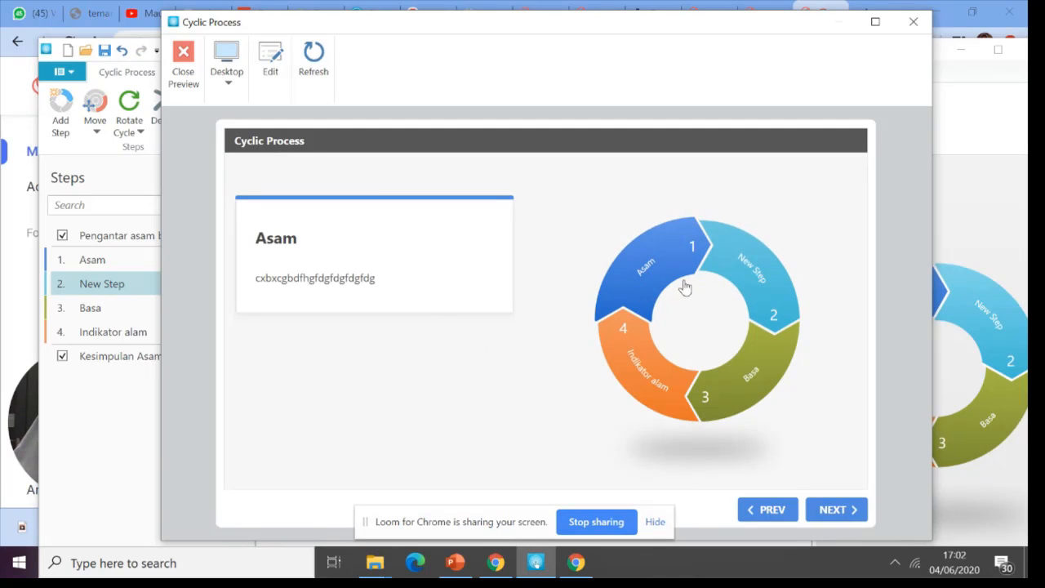
pyautogui.click(737, 385)
pyautogui.click(625, 373)
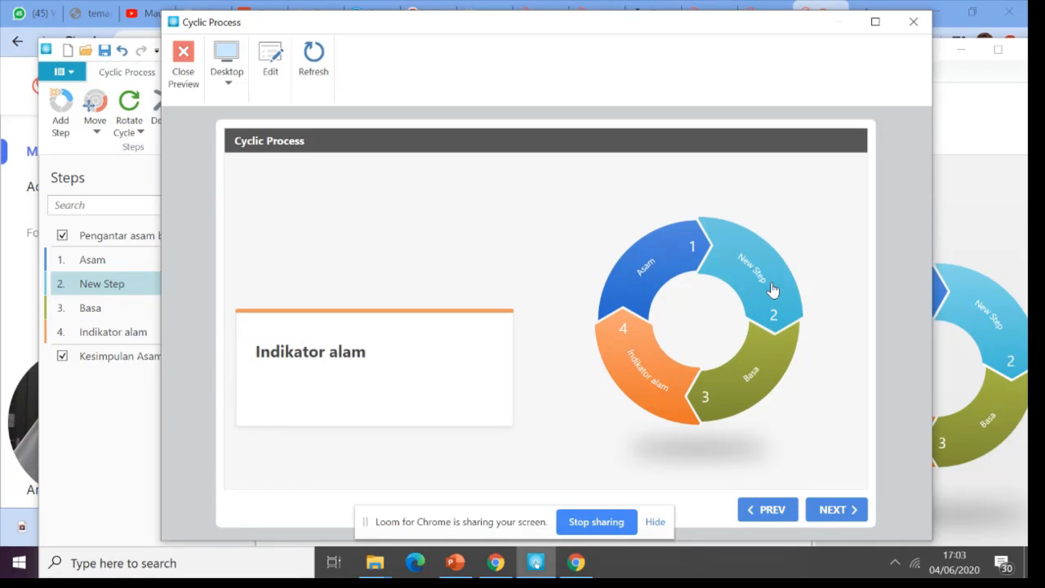
pyautogui.click(772, 290)
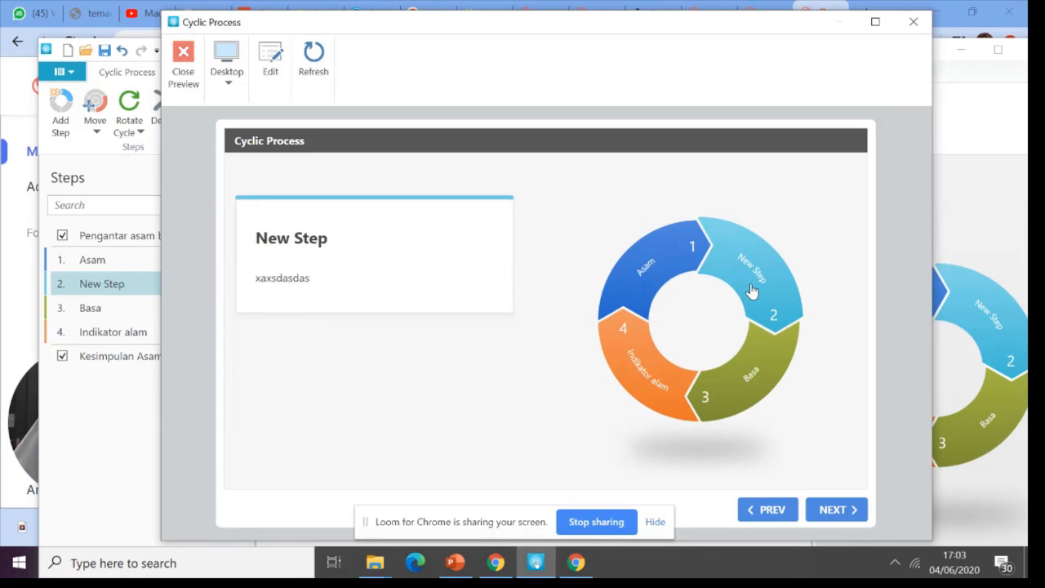
pyautogui.click(645, 272)
pyautogui.click(648, 354)
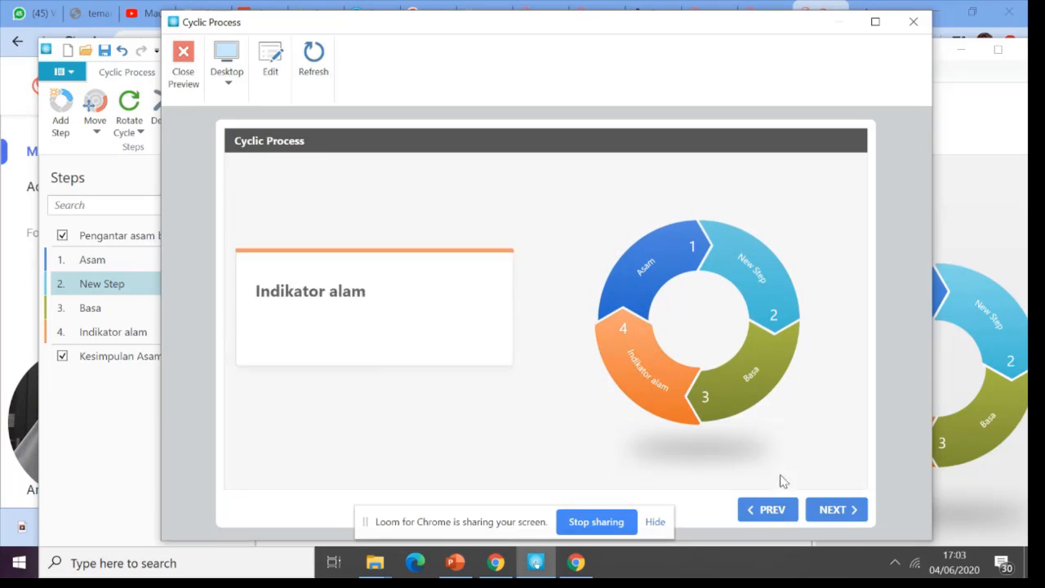
# - Page forward to the summary in the preview, and back through the steps to the introduction page
pyautogui.click(845, 511)
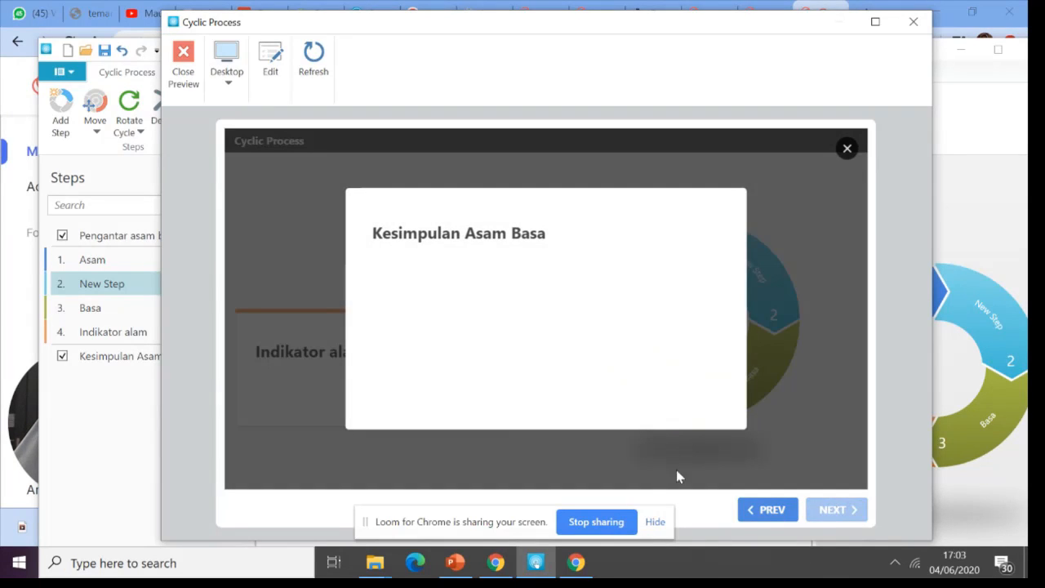
pyautogui.click(767, 511)
pyautogui.click(768, 511)
pyautogui.click(767, 511)
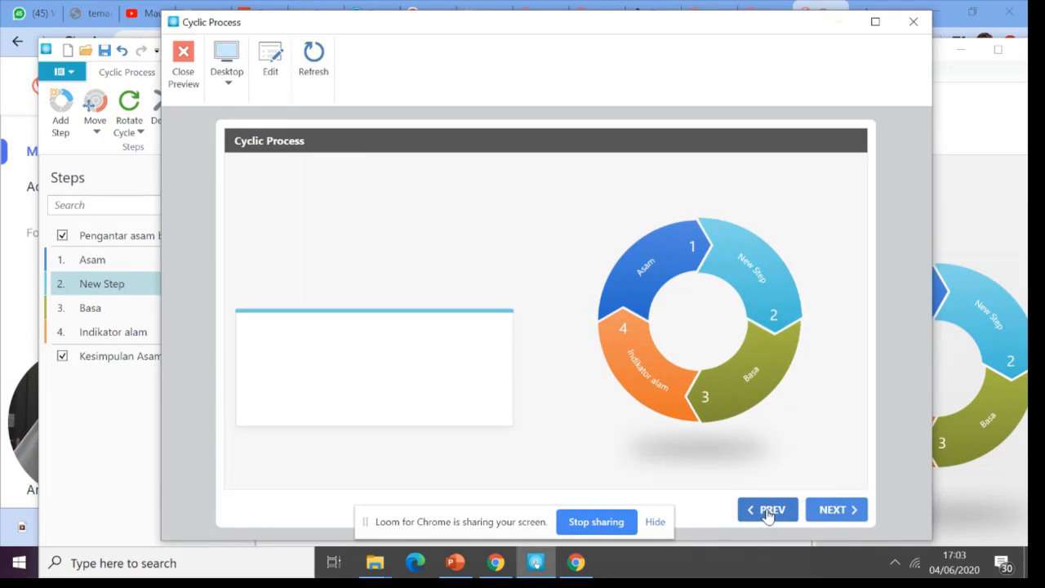
pyautogui.click(767, 511)
pyautogui.click(768, 511)
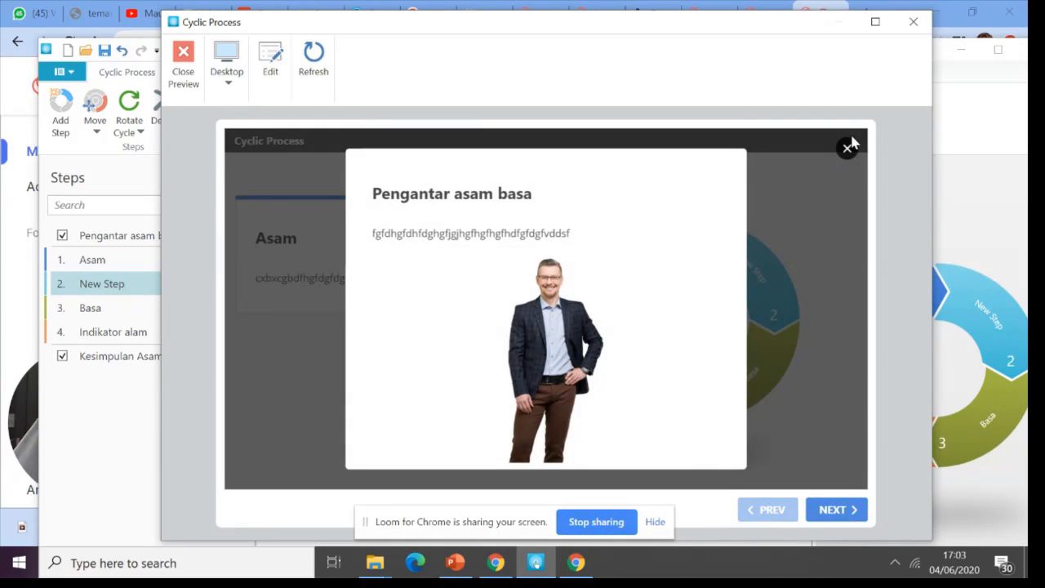
# - Close the preview and save the interaction back to the course
pyautogui.click(184, 65)
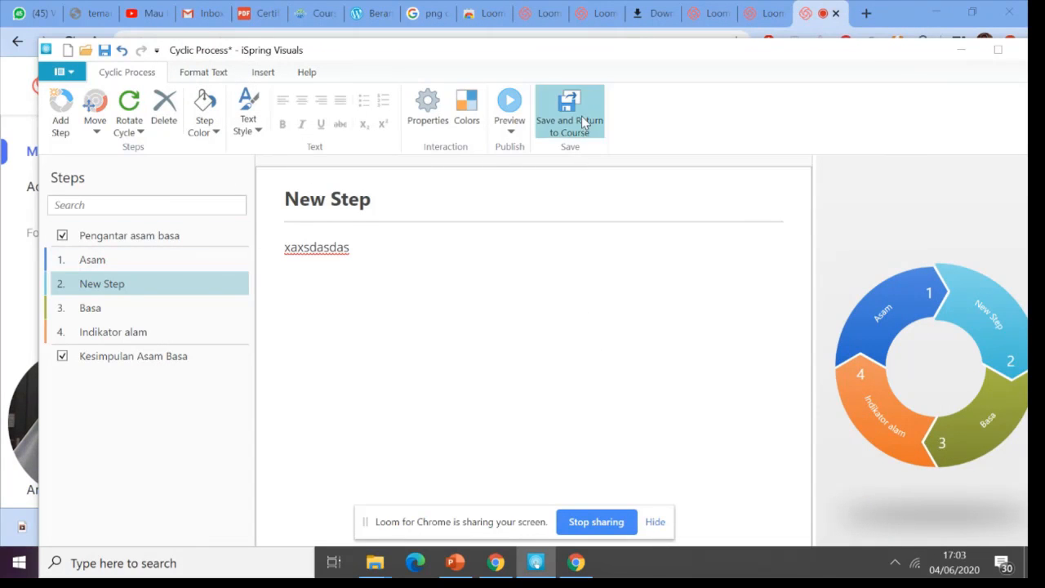
pyautogui.click(553, 132)
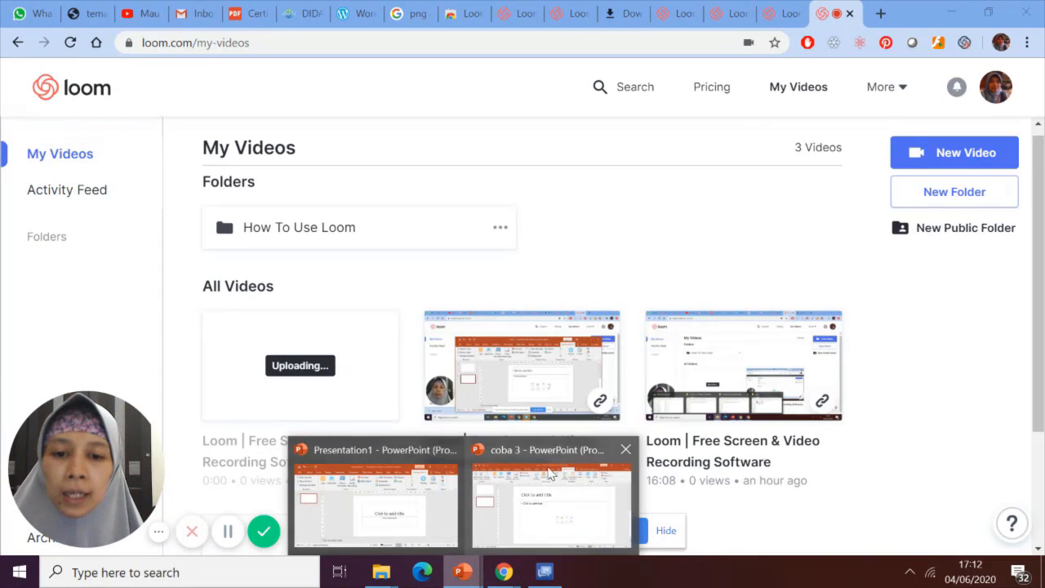
# - Switch from the coba 3 presentation to iSpring TalkMaster and create a new simulation with a first scene
pyautogui.click(482, 449)
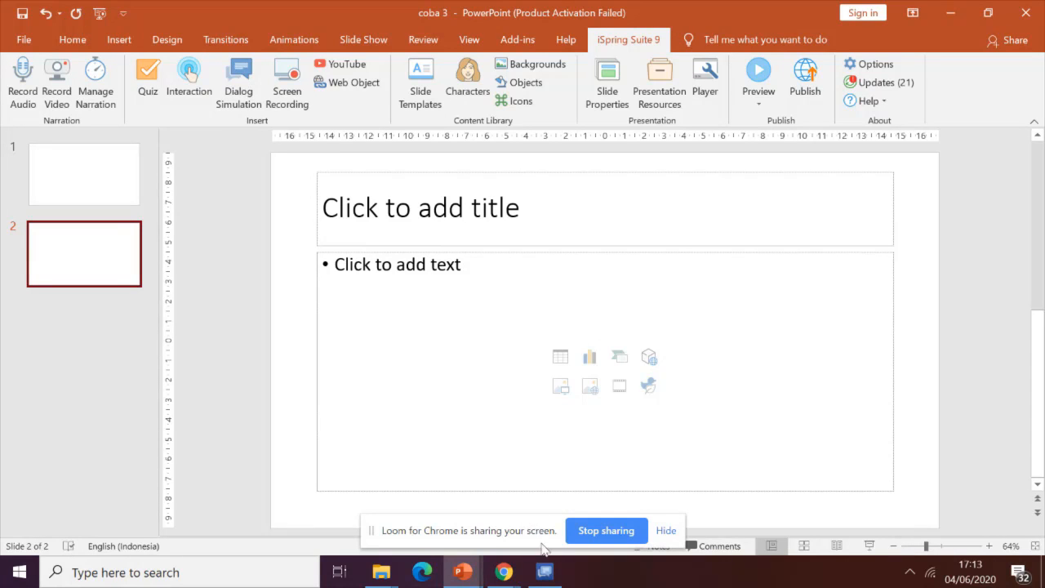
pyautogui.click(544, 571)
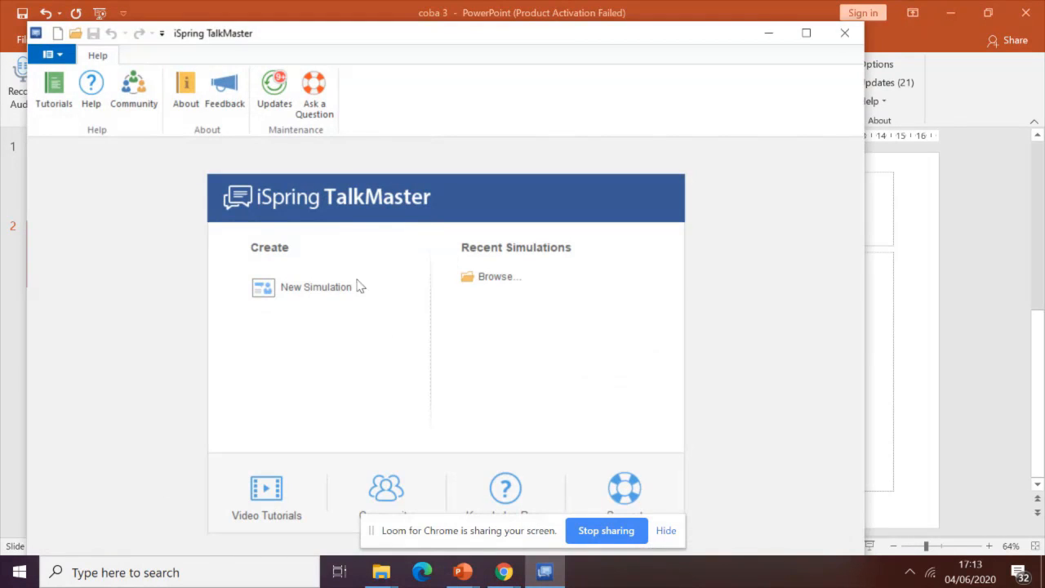
pyautogui.click(309, 286)
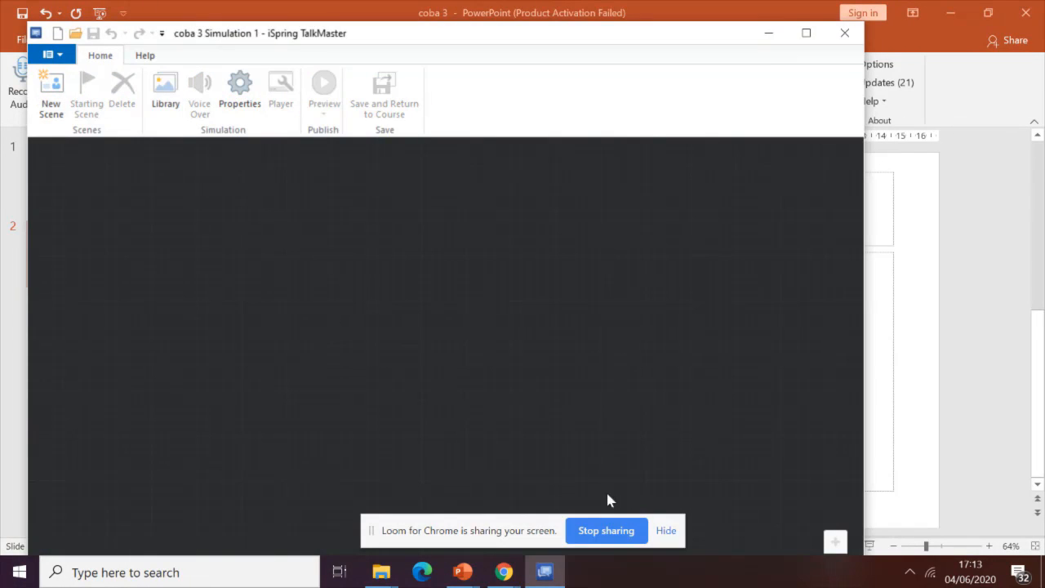
pyautogui.click(50, 96)
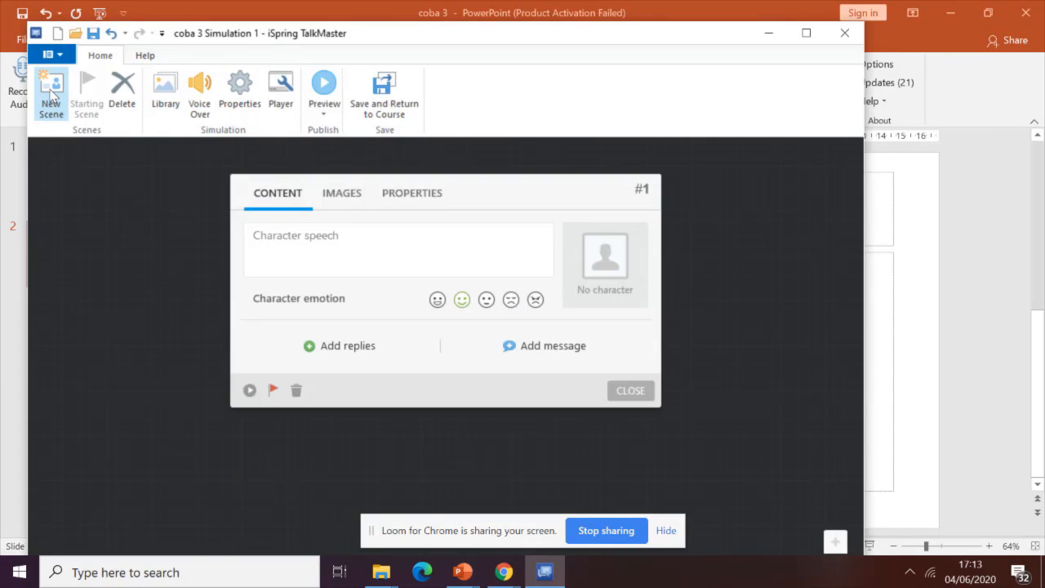
# - Assign the built-in blonde businesswoman in the black blazer to scene 1 with the Happy emotion
pyautogui.click(601, 268)
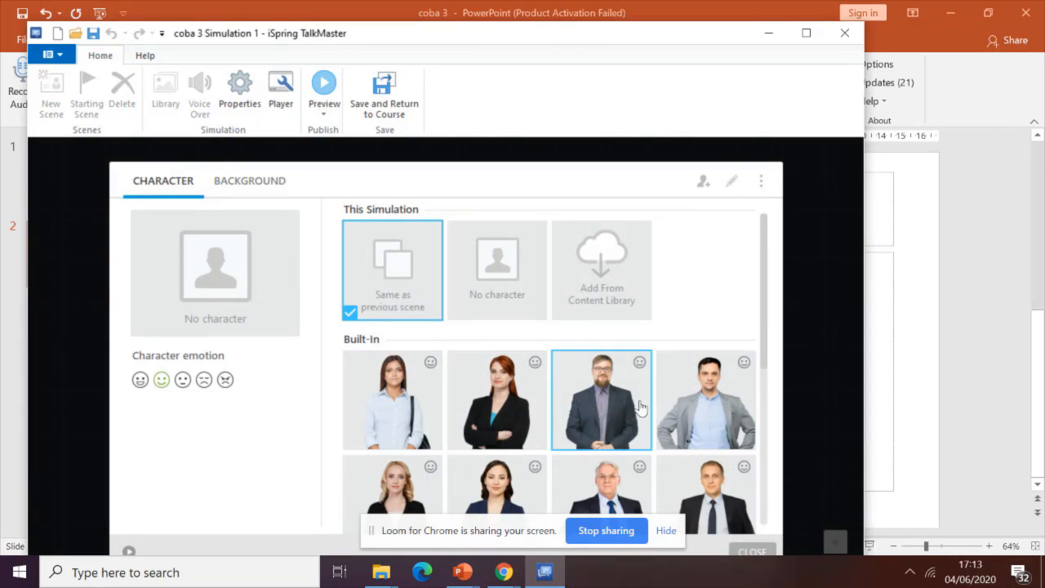
pyautogui.scroll(-1, 694, 412)
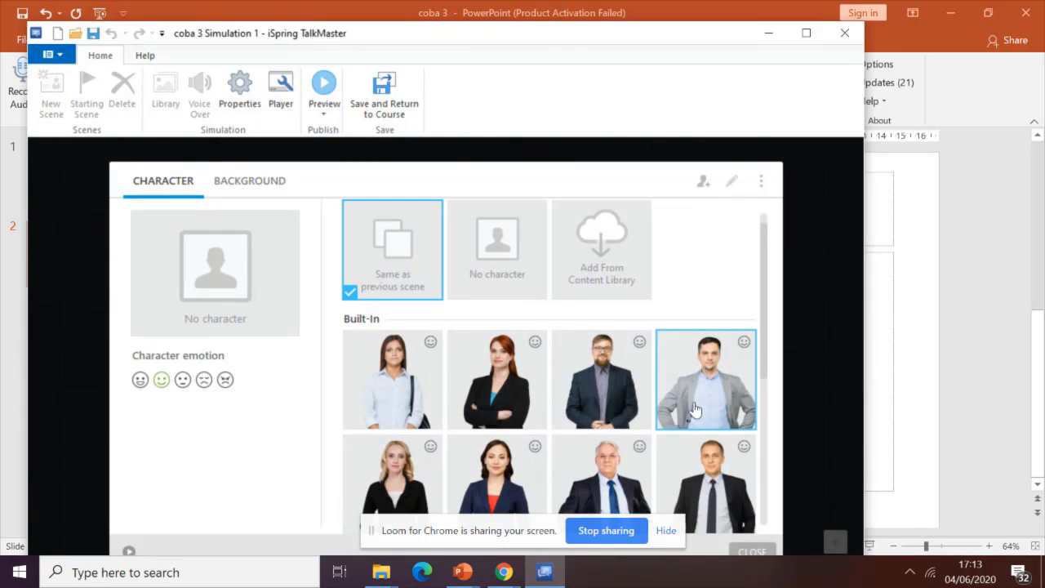
pyautogui.click(624, 482)
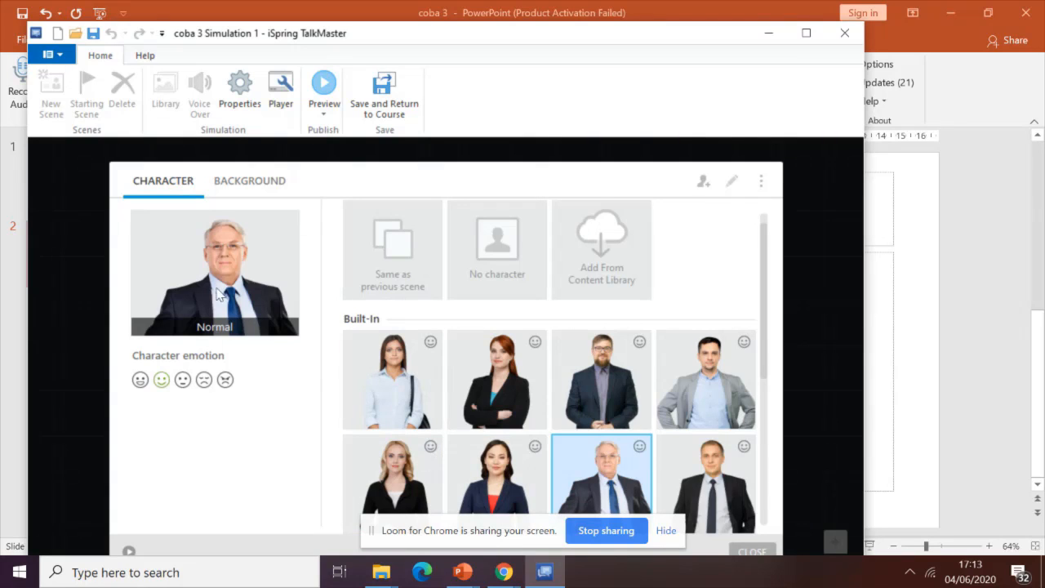
pyautogui.click(425, 477)
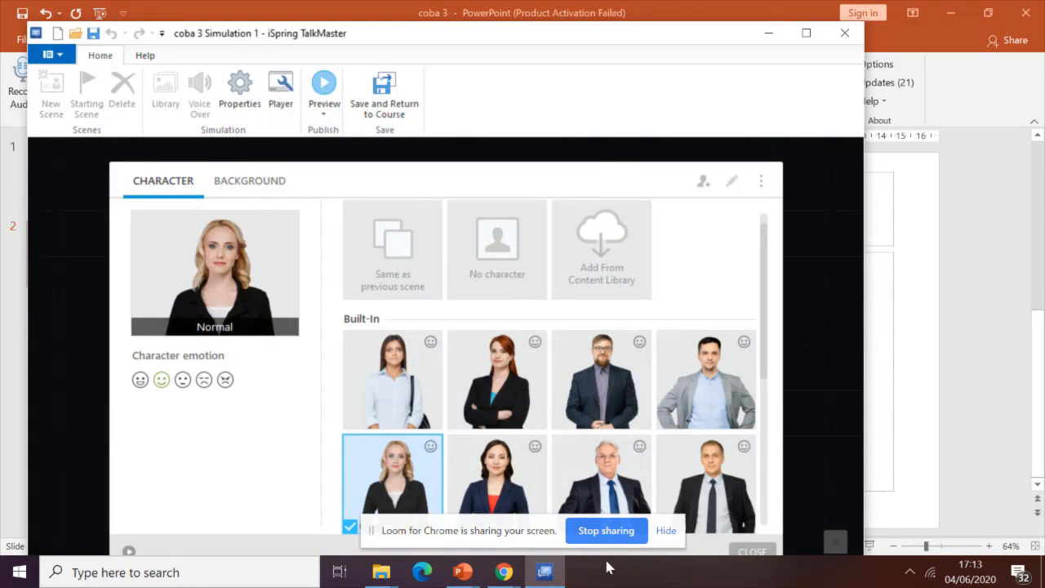
pyautogui.click(140, 379)
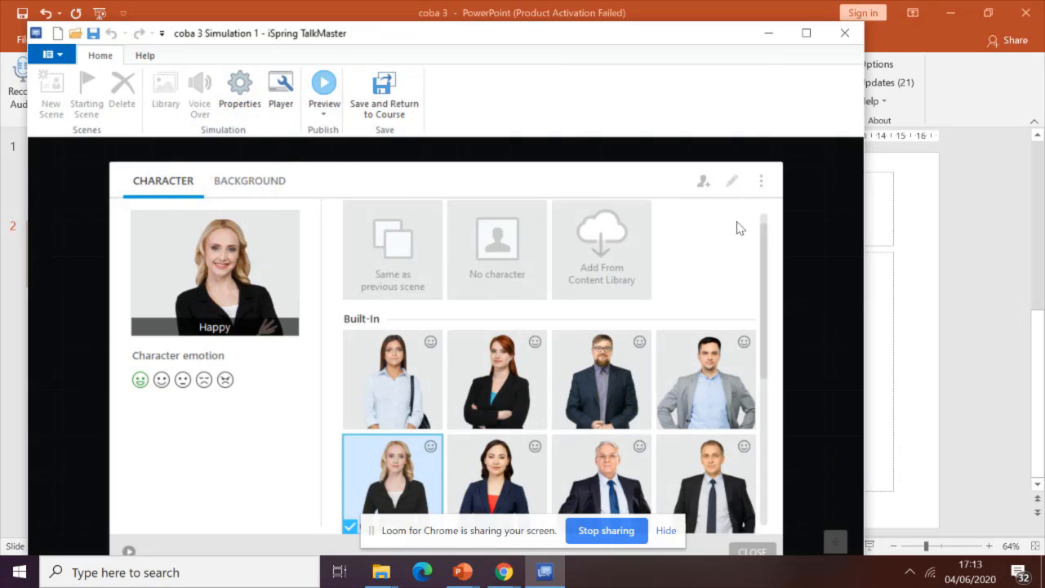
pyautogui.scroll(-1, 767, 333)
pyautogui.scroll(-2, 768, 333)
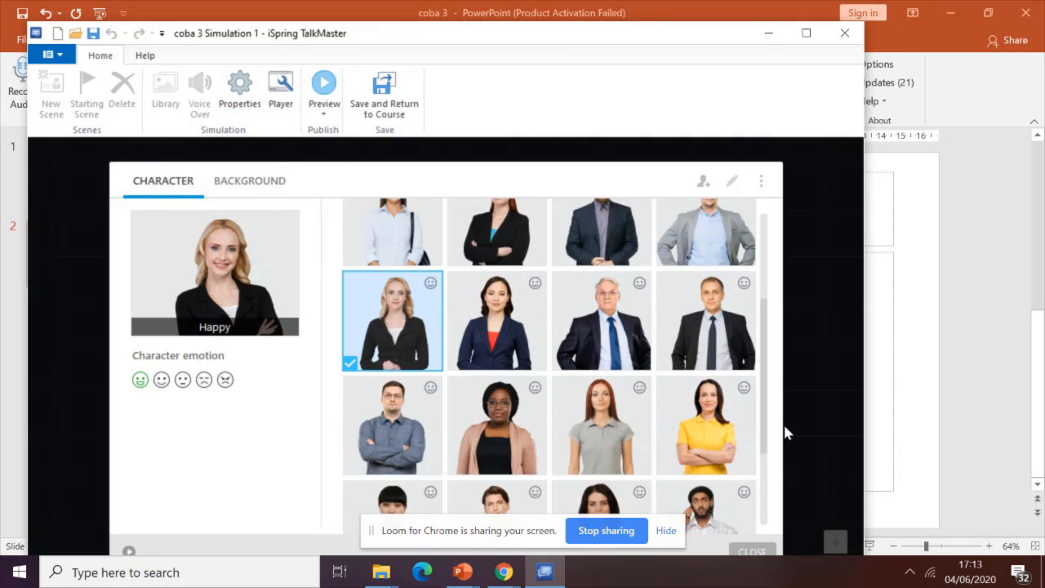
pyautogui.click(758, 552)
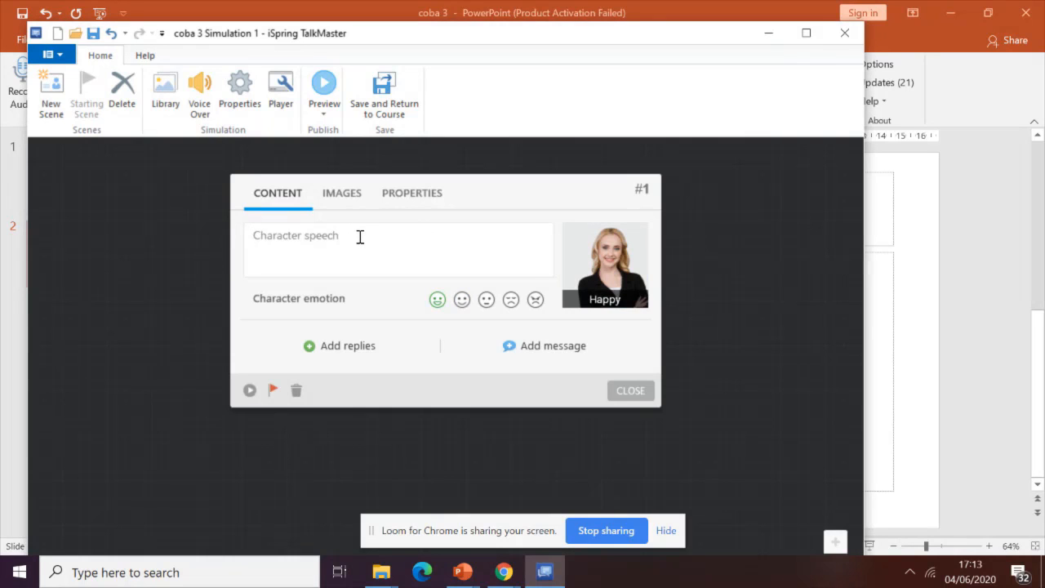
# - Enter the character speech "Jadi apakah yang kamu tahu tentang asam dan bagaimana zat tersebut dikatakan asam?" in scene 1
pyautogui.write('Jadi')
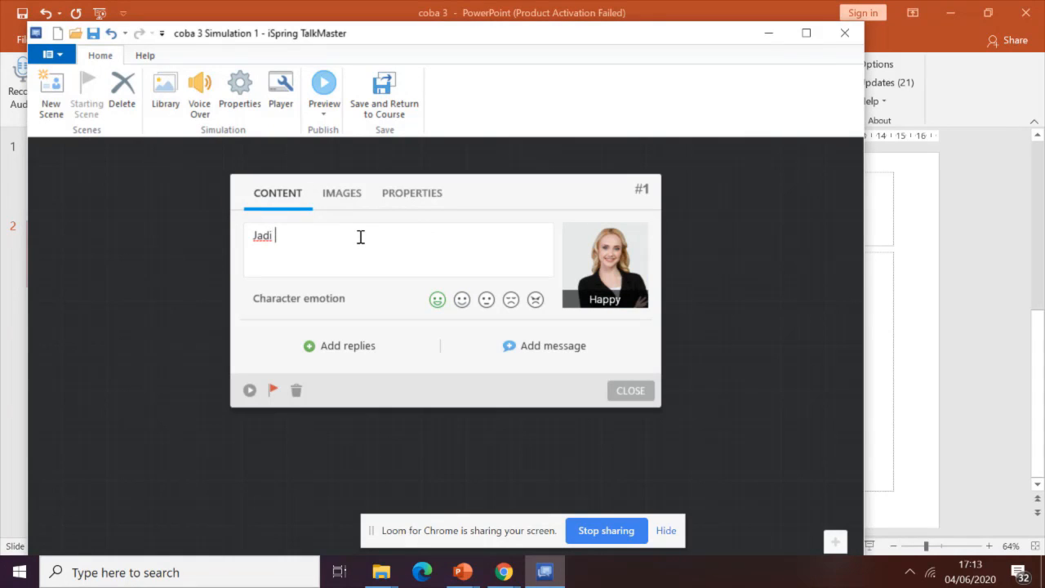
pyautogui.write(' apakah yang kamu tahu tentang asam dan')
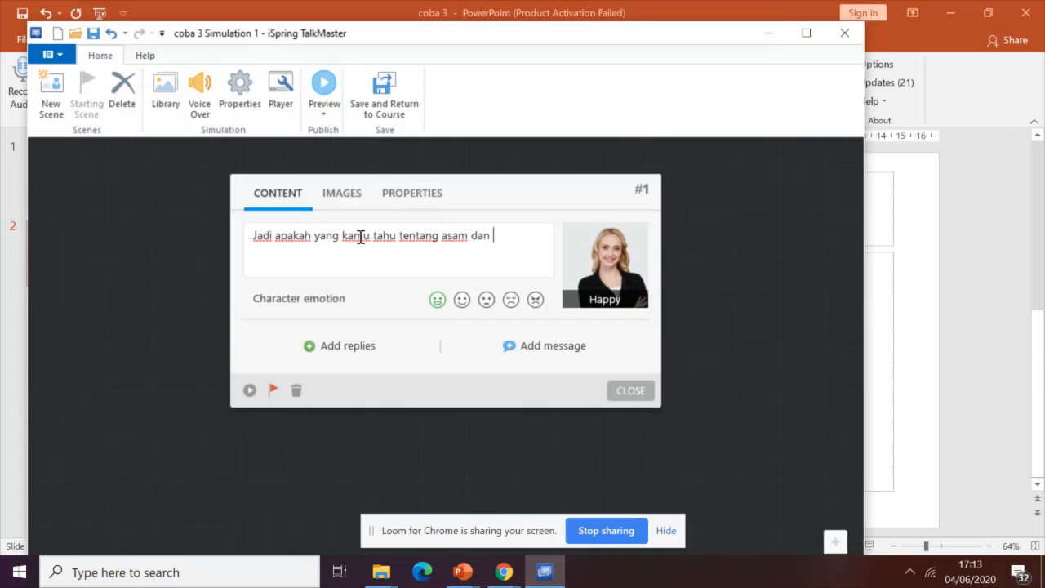
pyautogui.write('aimana')
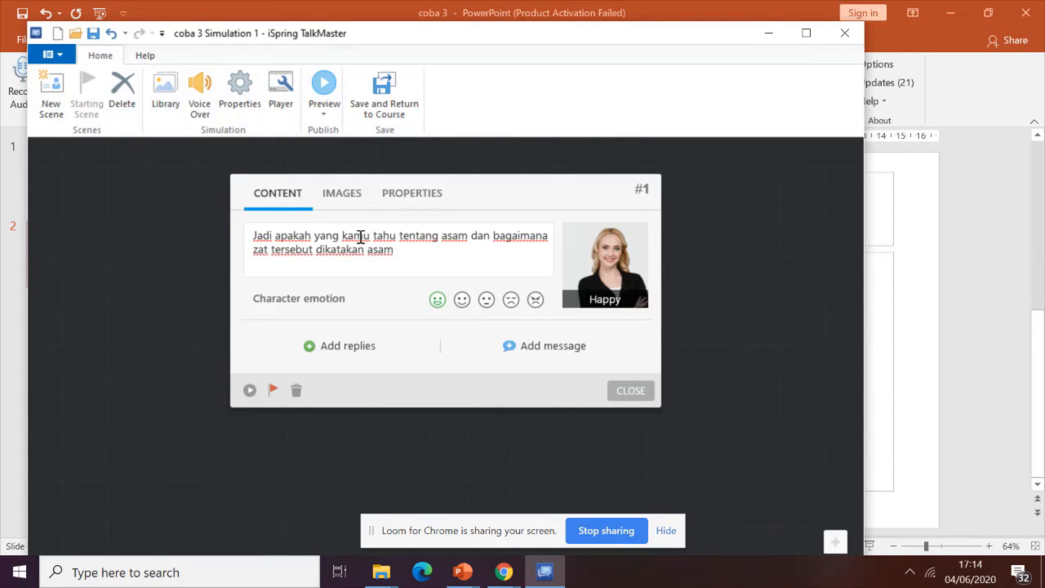
# - Add two reply options to scene 1 with the placeholder texts "sdsadasd" and "sadsdadsa"
pyautogui.click(367, 347)
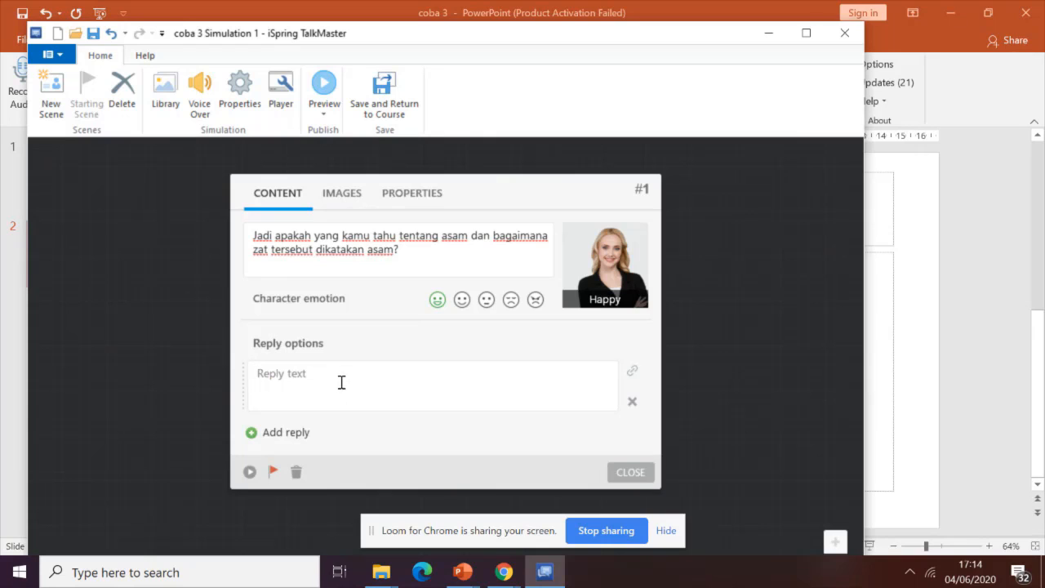
pyautogui.write('sdsadasd')
pyautogui.click(280, 432)
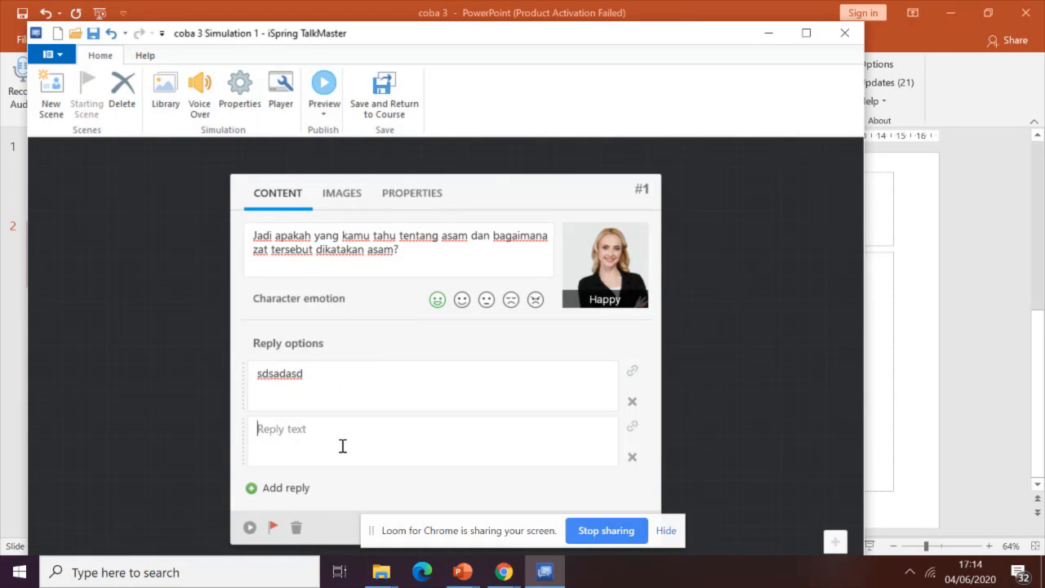
pyautogui.write('sadsdadsa')
# - Set the scene's background to the built-in sunlit railway platform picture with people beside the yellow building
pyautogui.click(351, 196)
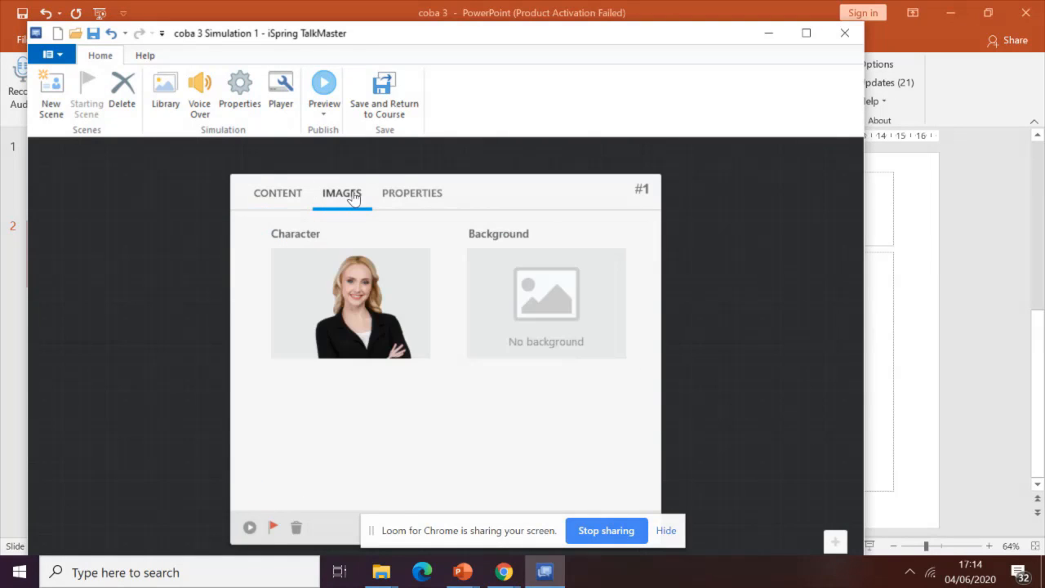
pyautogui.click(567, 315)
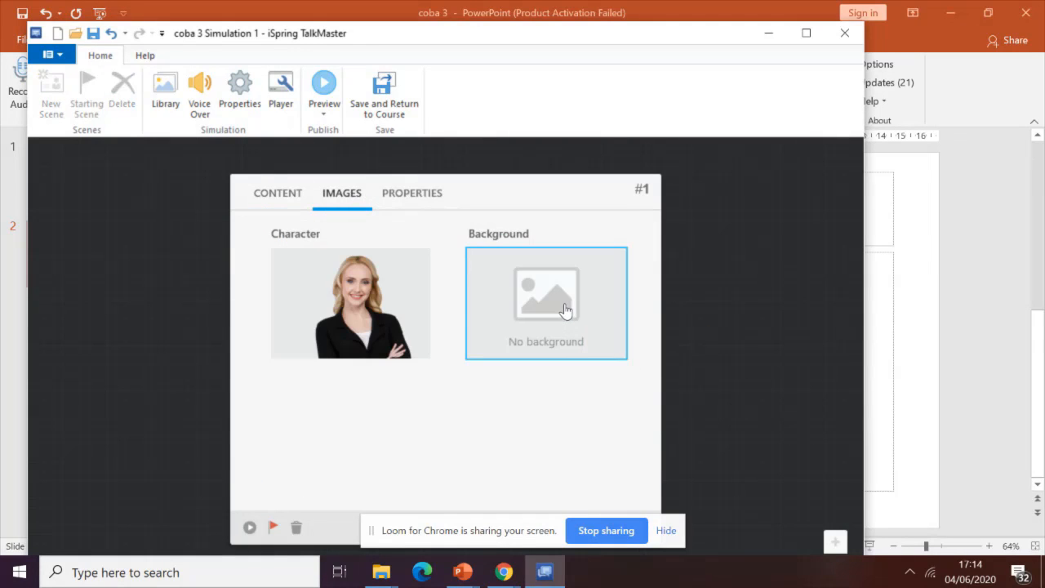
pyautogui.click(509, 409)
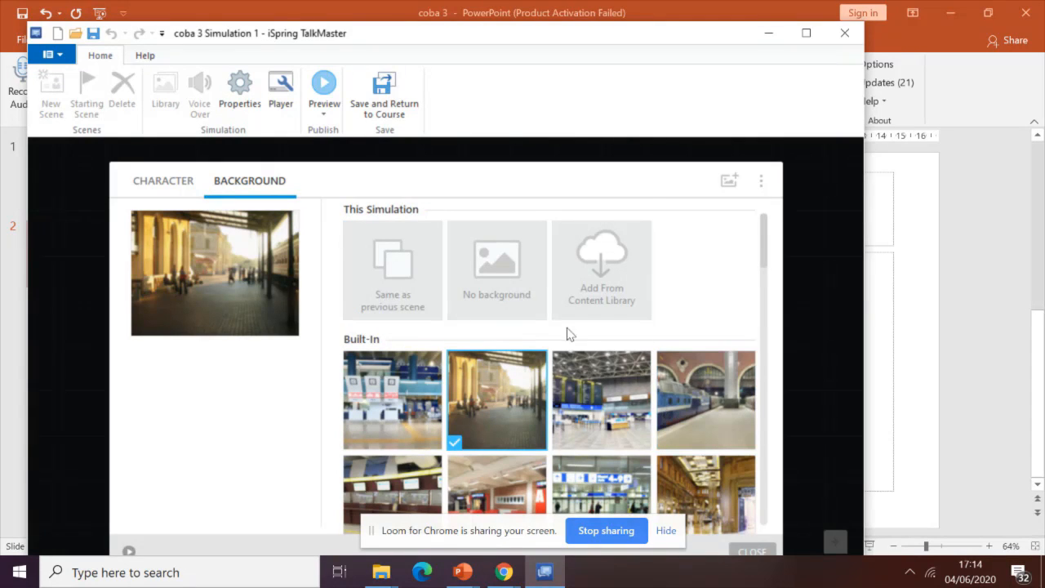
pyautogui.scroll(-1, 588, 331)
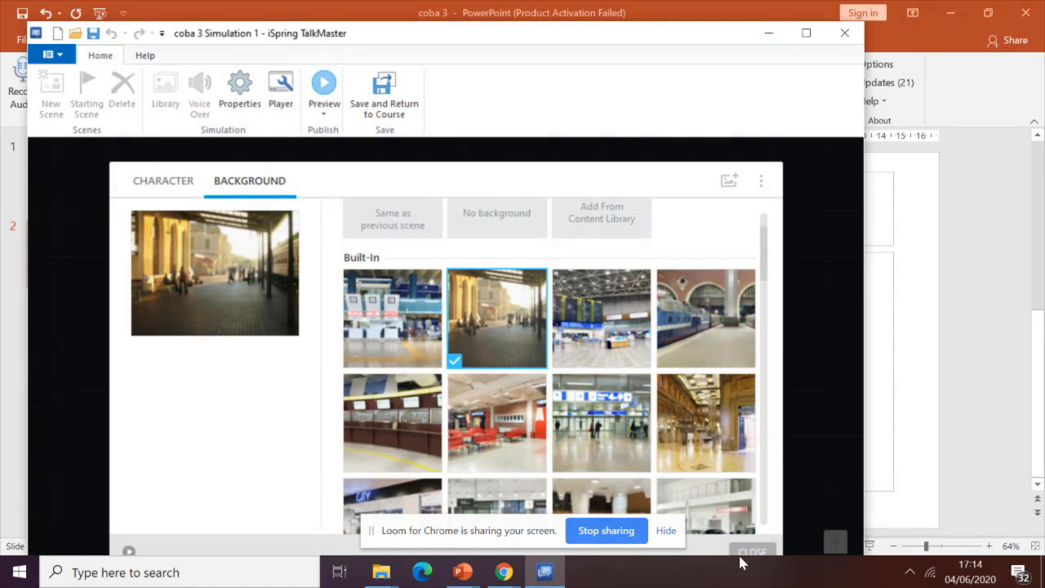
pyautogui.click(744, 552)
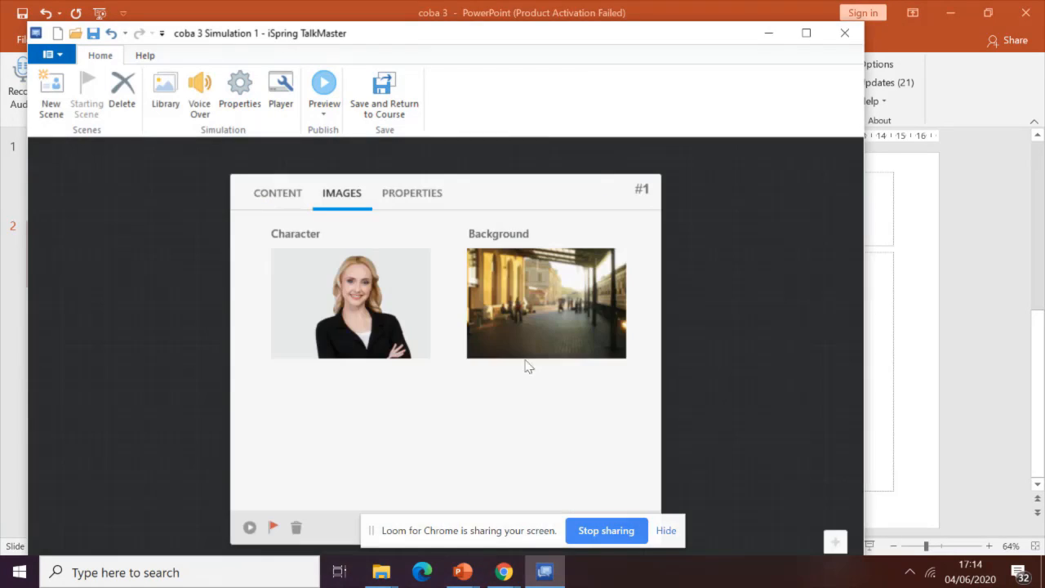
# - Link the first reply option of scene 1, "sdsadasd", to a new scene and leave that scene empty
pyautogui.click(405, 197)
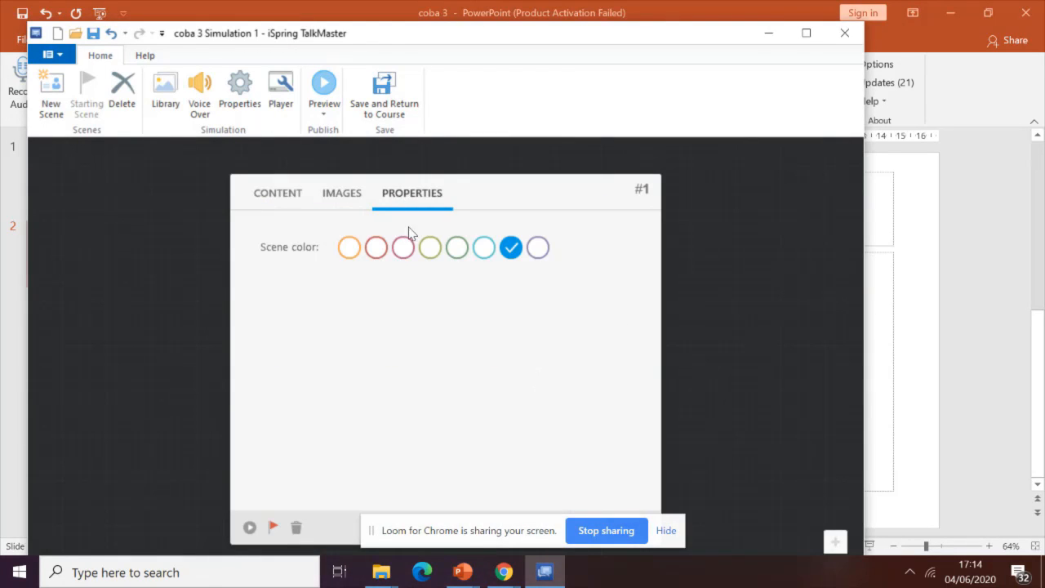
pyautogui.click(279, 192)
pyautogui.scroll(-1, 421, 343)
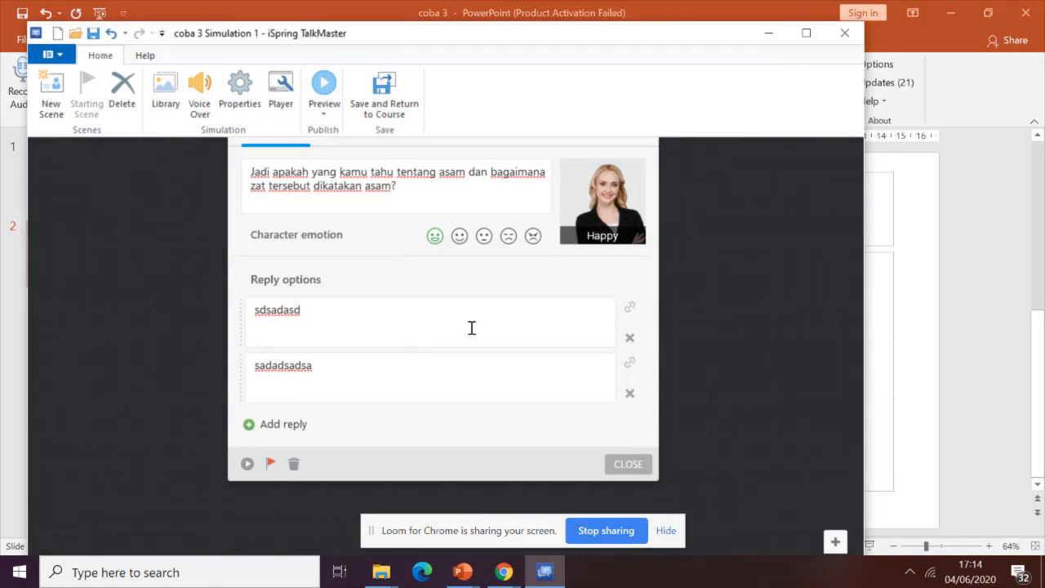
pyautogui.click(631, 311)
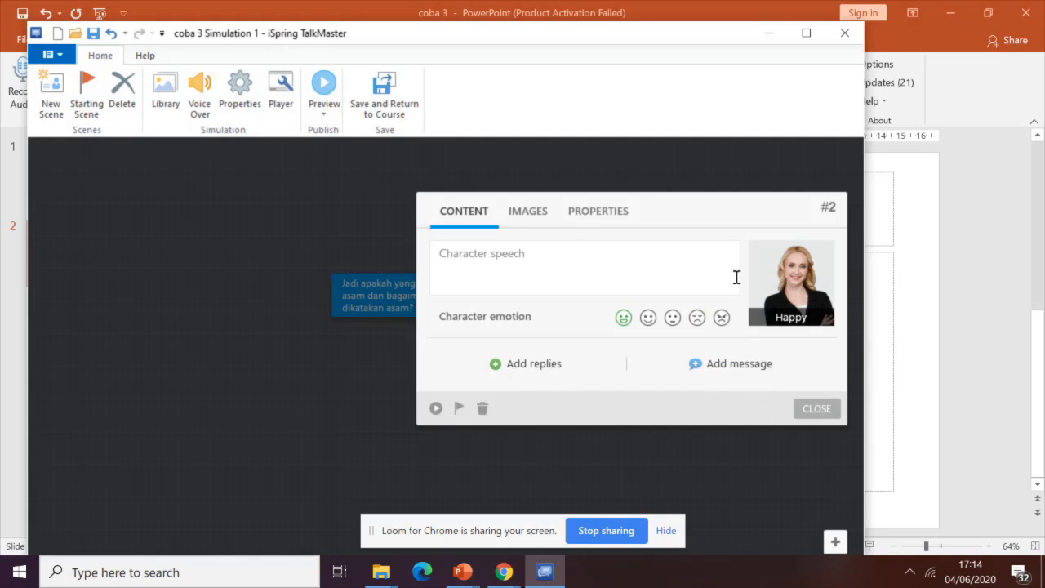
pyautogui.click(816, 408)
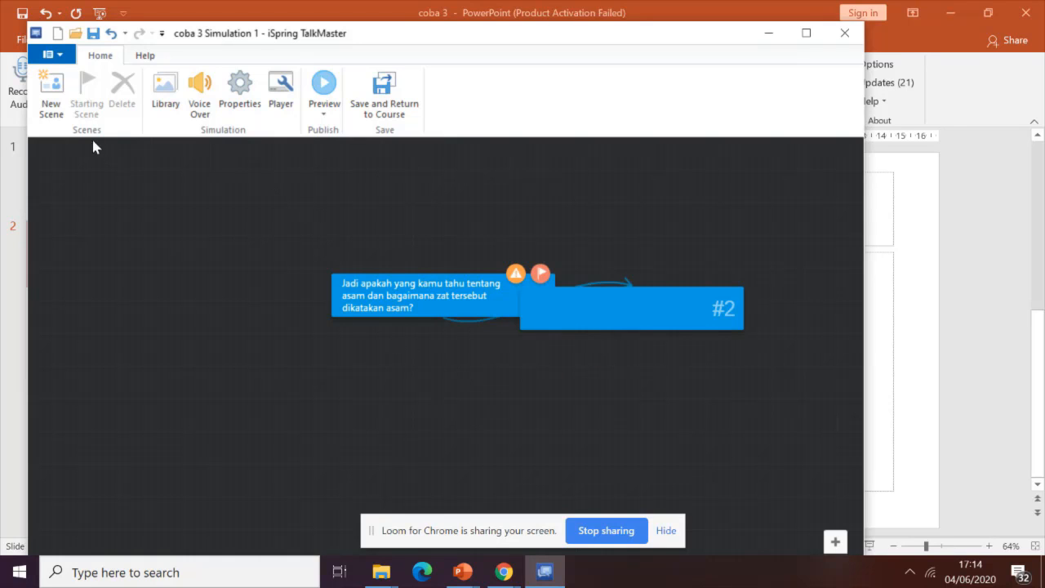
# - Check the simulation in the player window by choosing the first reply, and close the window
pyautogui.click(328, 113)
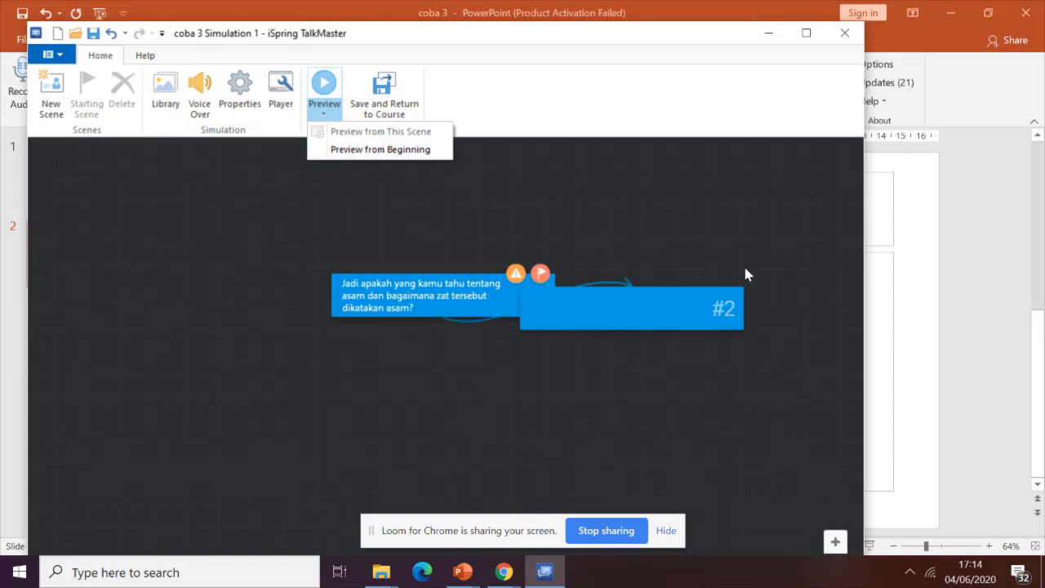
pyautogui.click(514, 254)
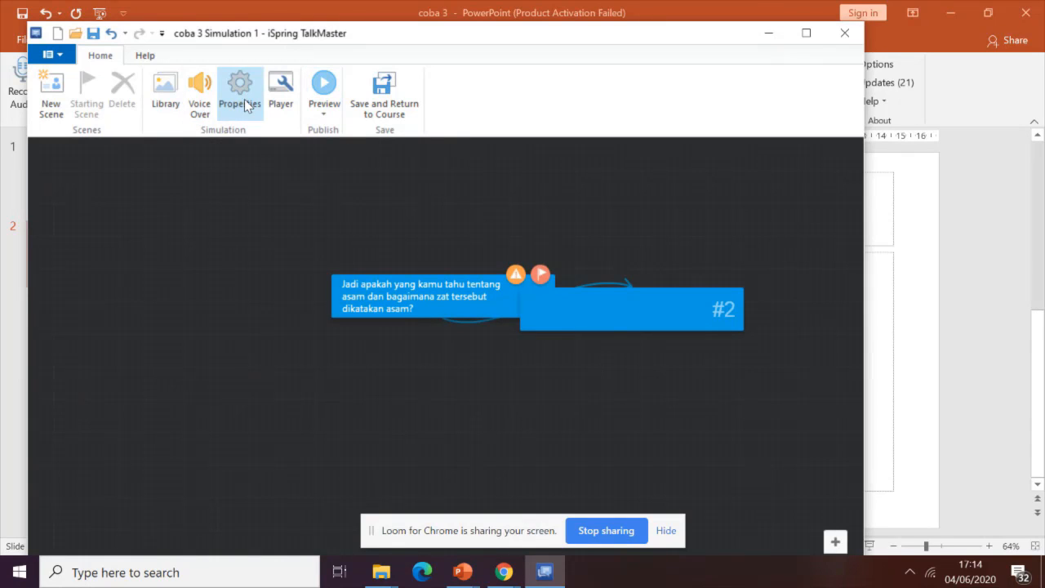
pyautogui.click(279, 113)
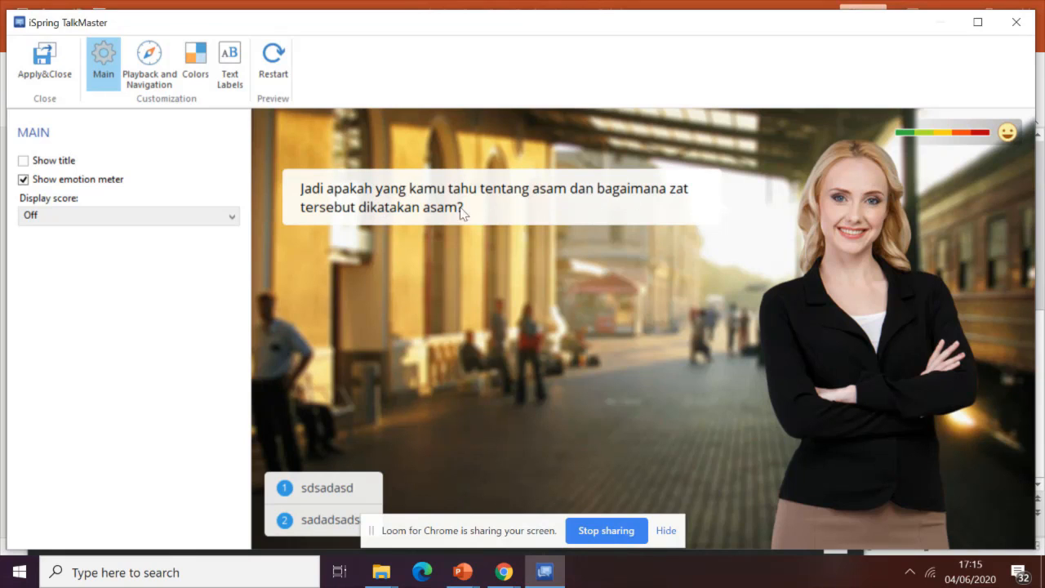
pyautogui.click(321, 491)
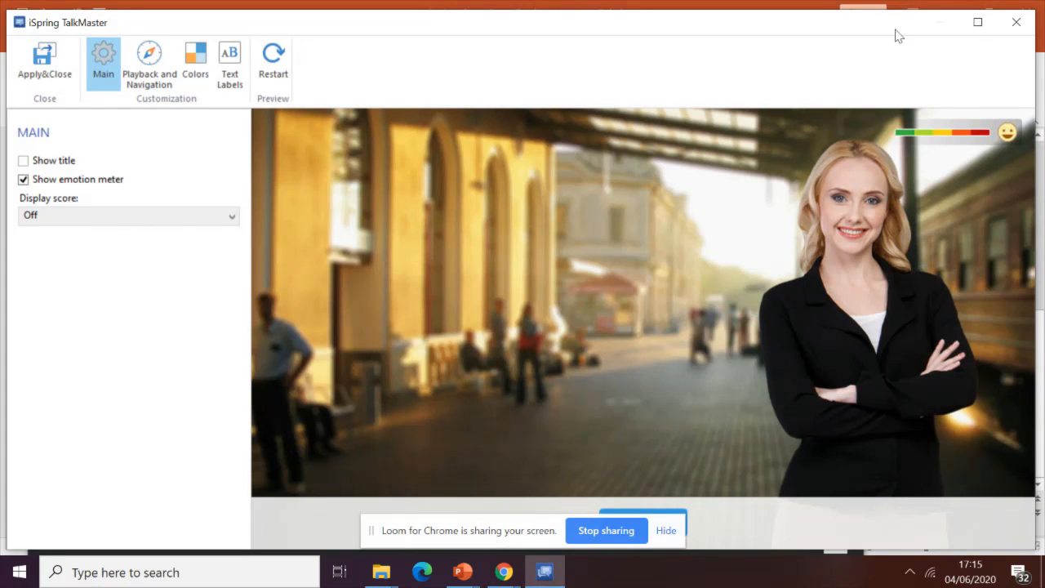
pyautogui.click(1014, 25)
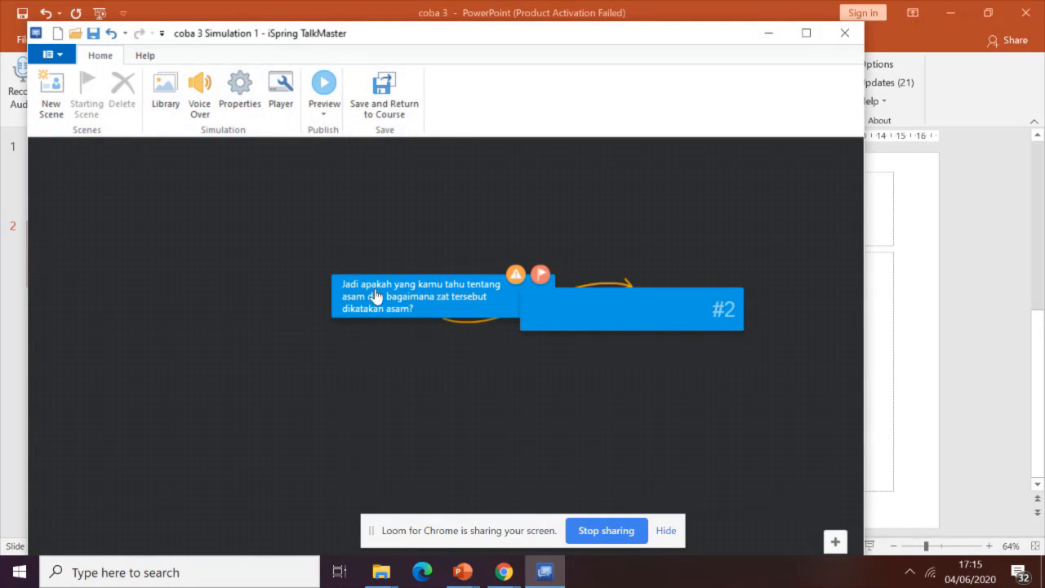
# - Record a short microphone voice-over for the character speech of scene 1 and leave voice-over mode
pyautogui.click(198, 115)
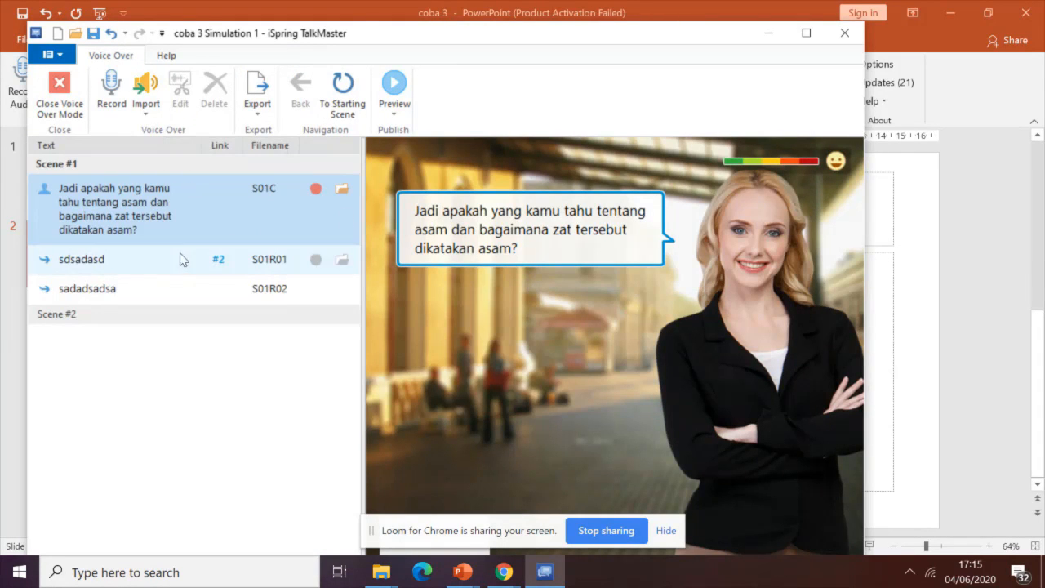
pyautogui.click(315, 191)
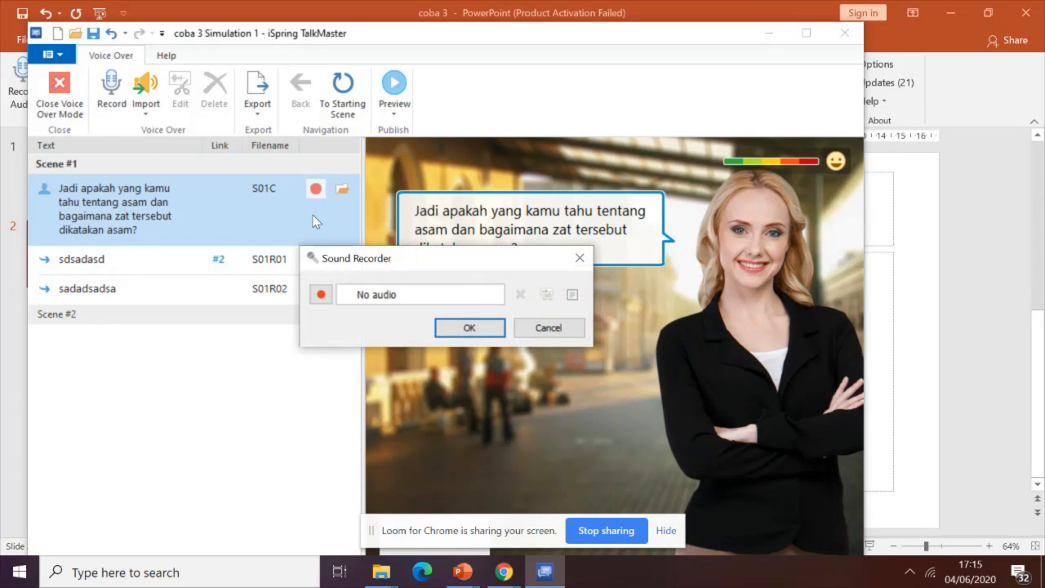
pyautogui.click(322, 295)
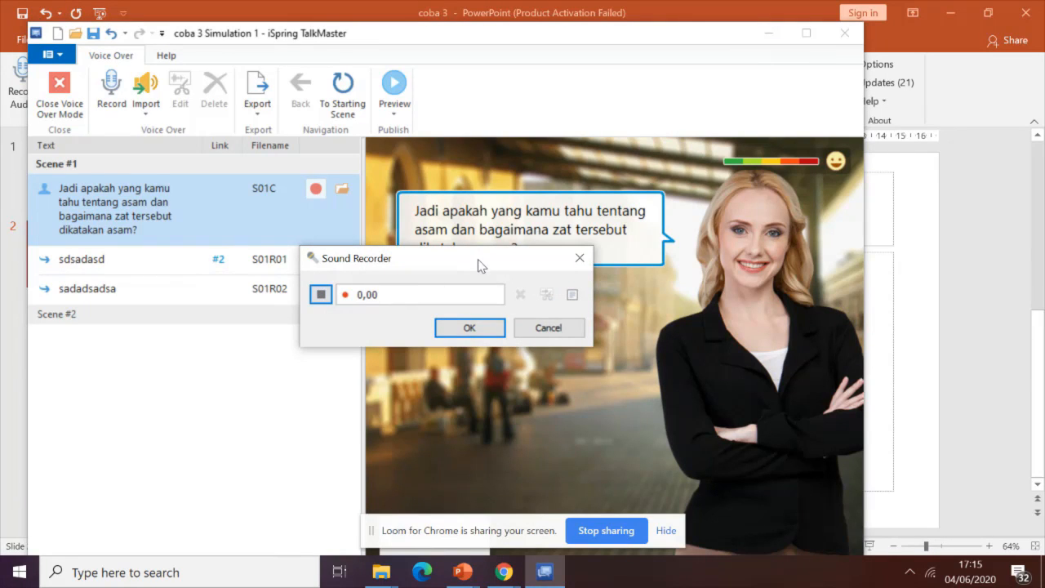
pyautogui.moveTo(480, 266); pyautogui.dragTo(315, 297)
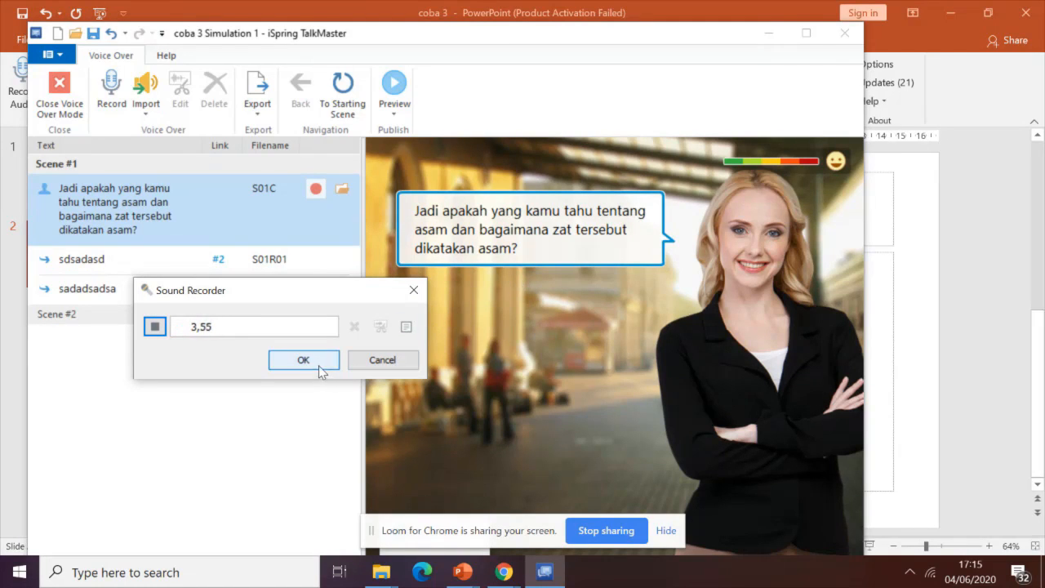
pyautogui.press('Return')
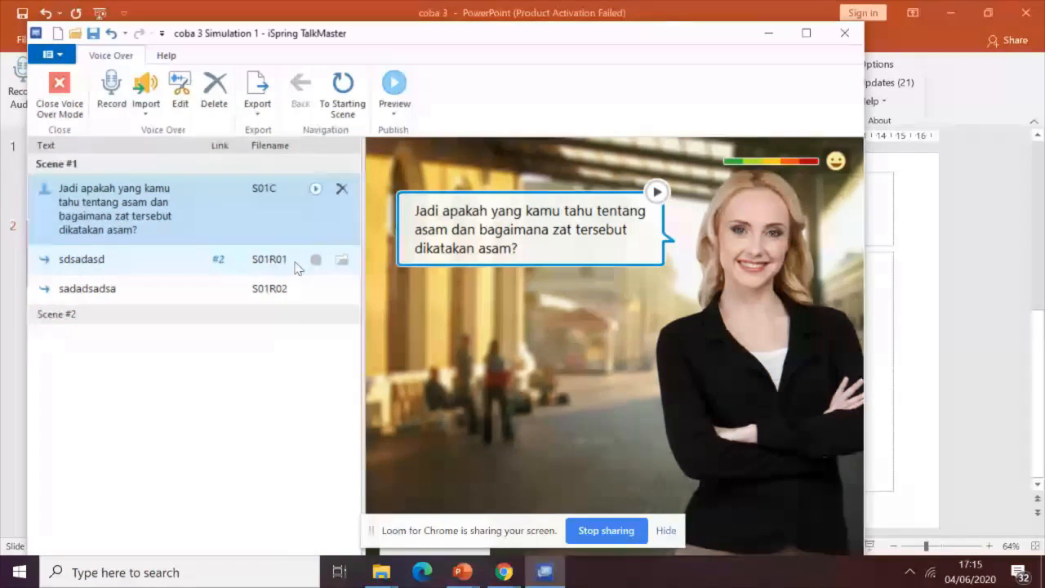
pyautogui.click(86, 262)
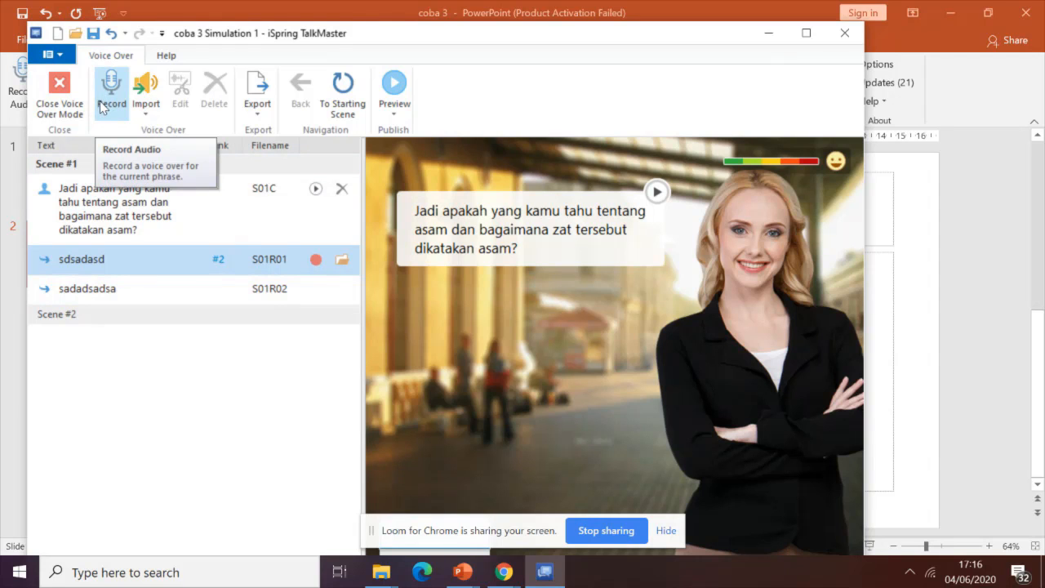
pyautogui.click(56, 91)
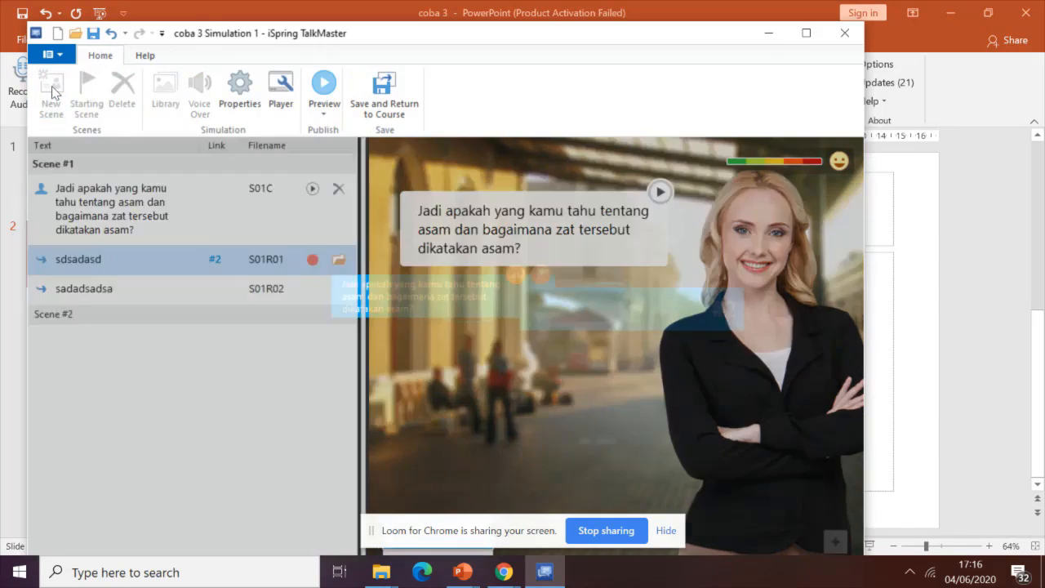
# - Show the title in the simulation player, set the restart behavior to Prompt to resume, and apply the player settings
pyautogui.click(276, 96)
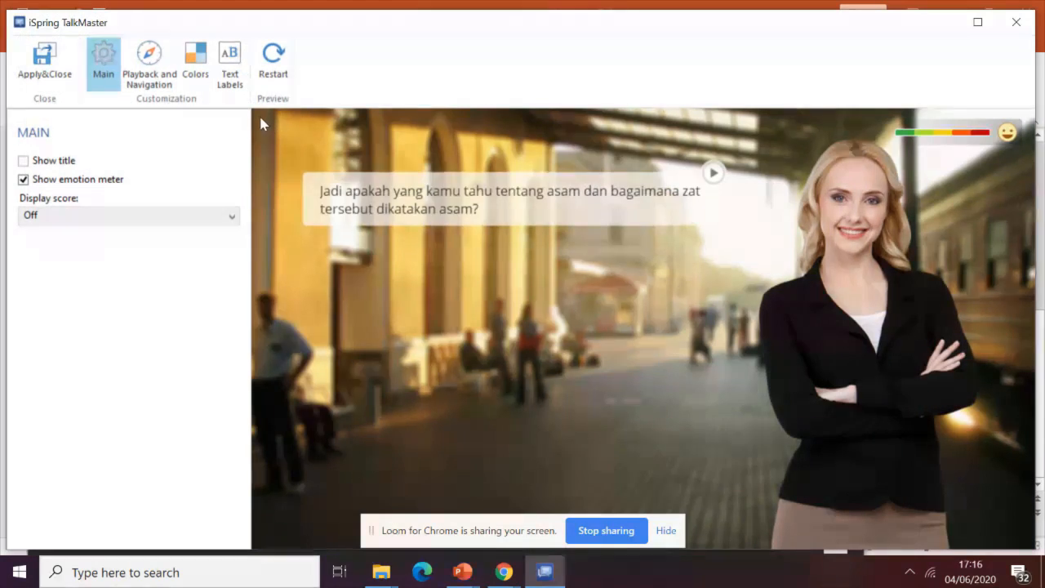
pyautogui.click(43, 163)
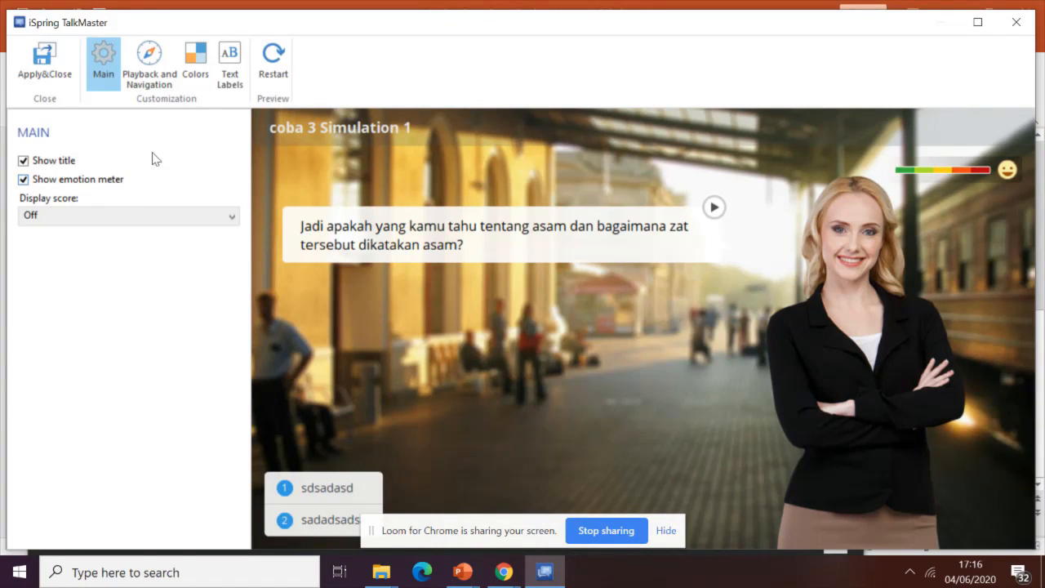
pyautogui.click(143, 90)
pyautogui.click(163, 78)
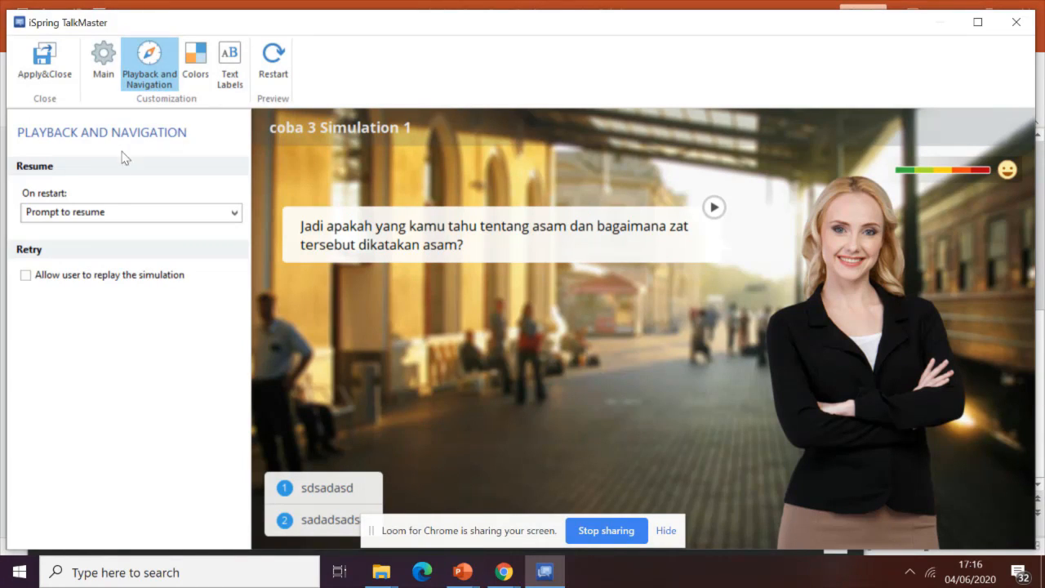
pyautogui.click(102, 214)
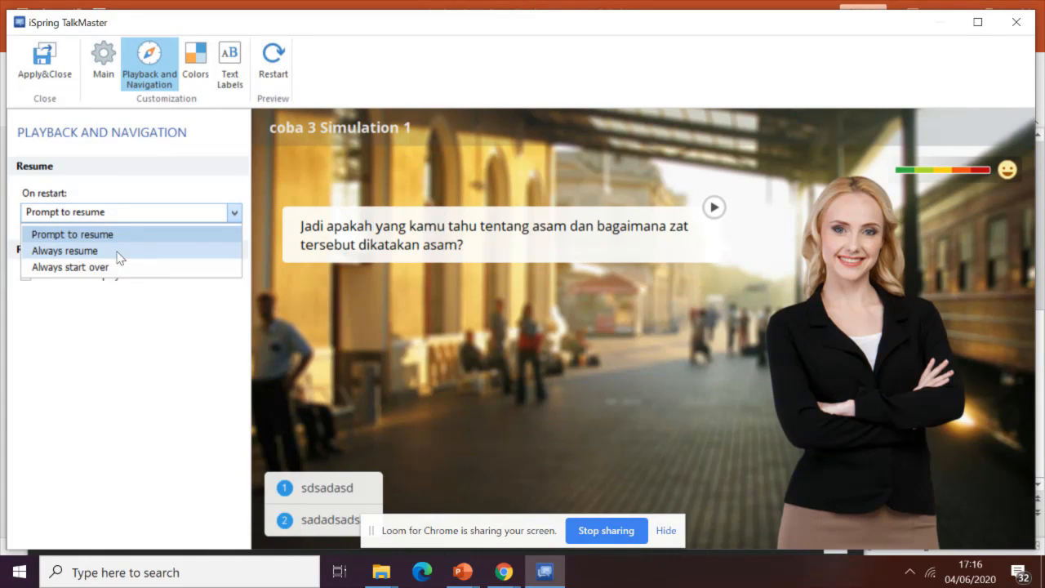
pyautogui.click(124, 236)
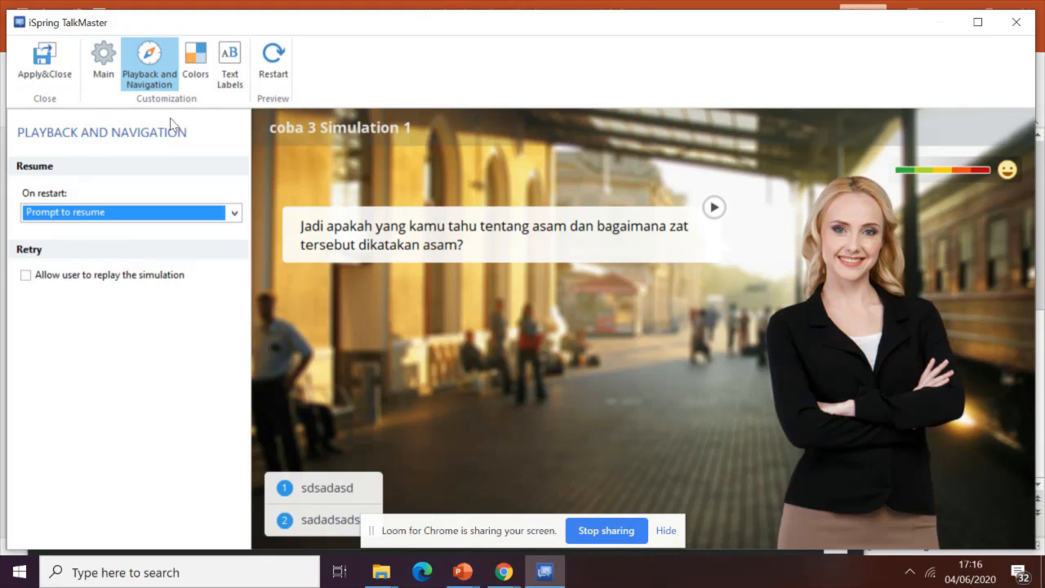
pyautogui.click(188, 73)
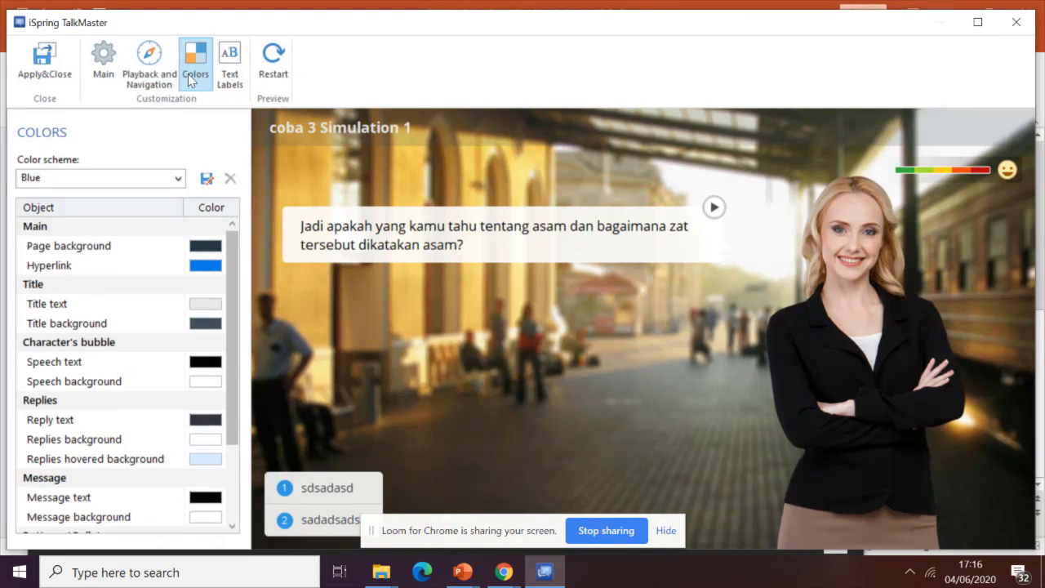
pyautogui.click(47, 62)
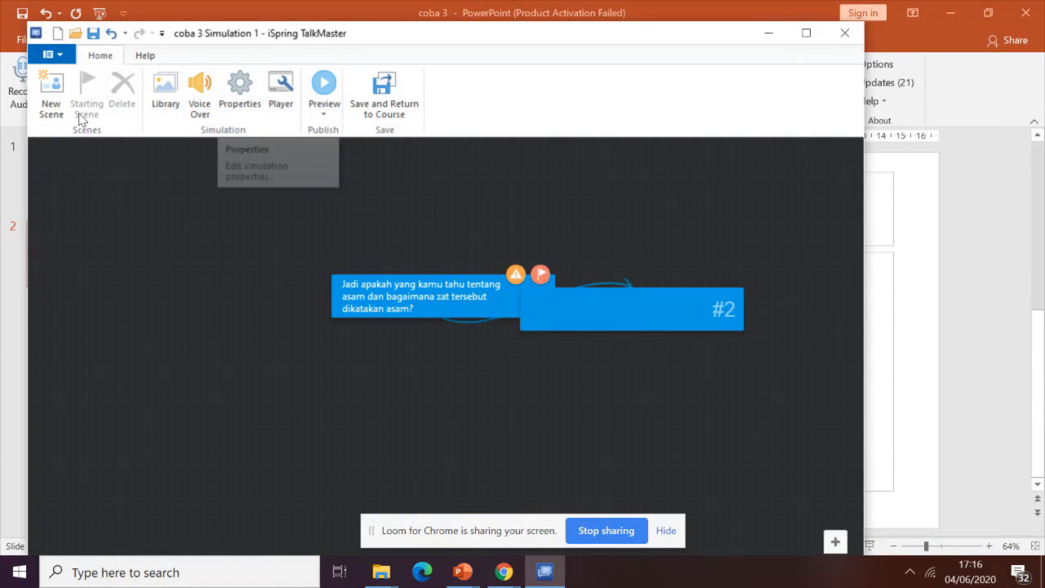
# - Add a separate third scene with the character speech "Asam adsakjdhsakjdhsakjfhsakcas" and the Happy emotion
pyautogui.click(51, 102)
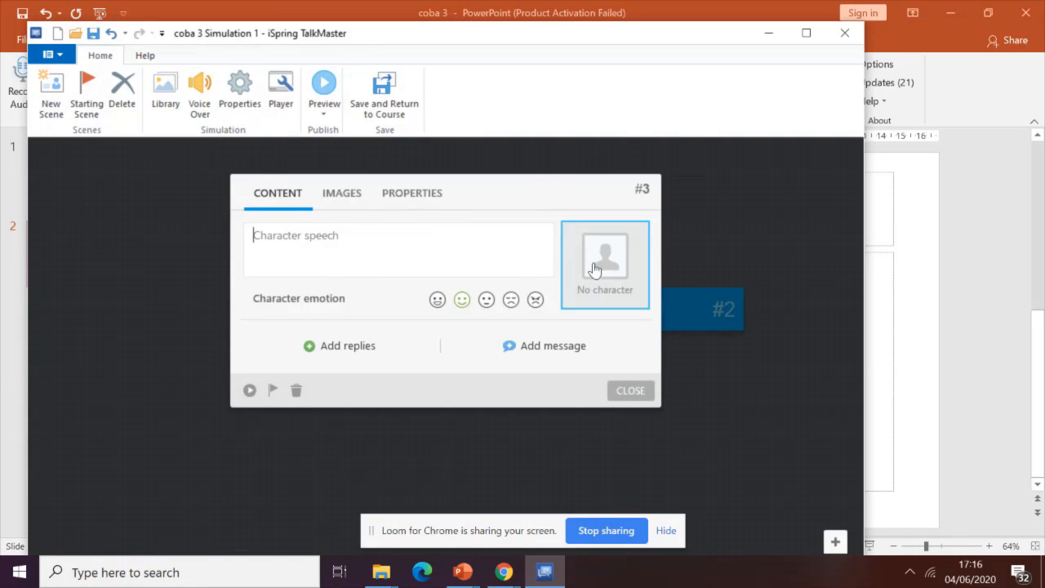
pyautogui.click(308, 240)
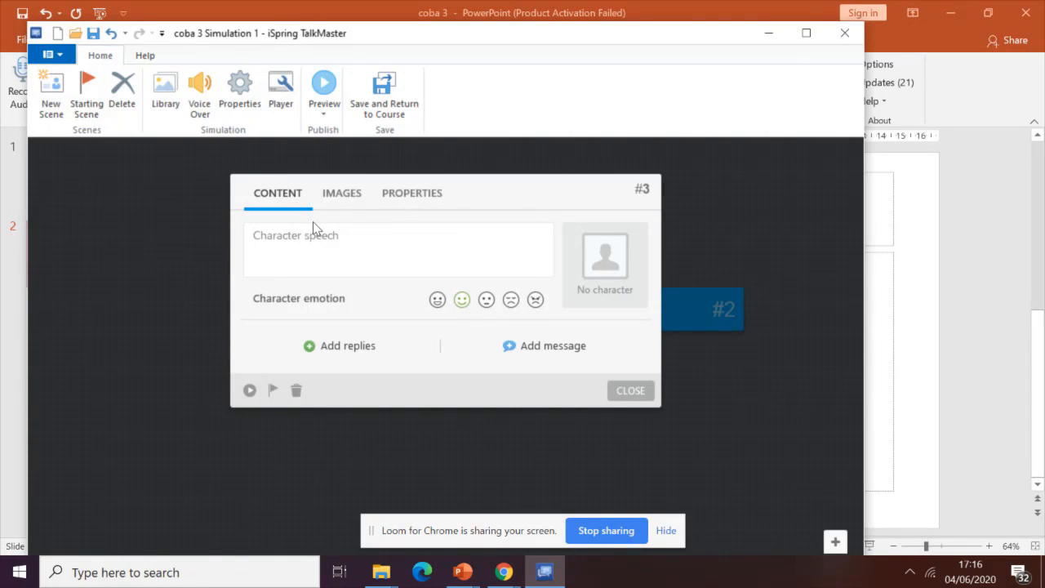
pyautogui.write('Asam adsakjdhsakjdhsakjfhsakcas')
pyautogui.click(437, 302)
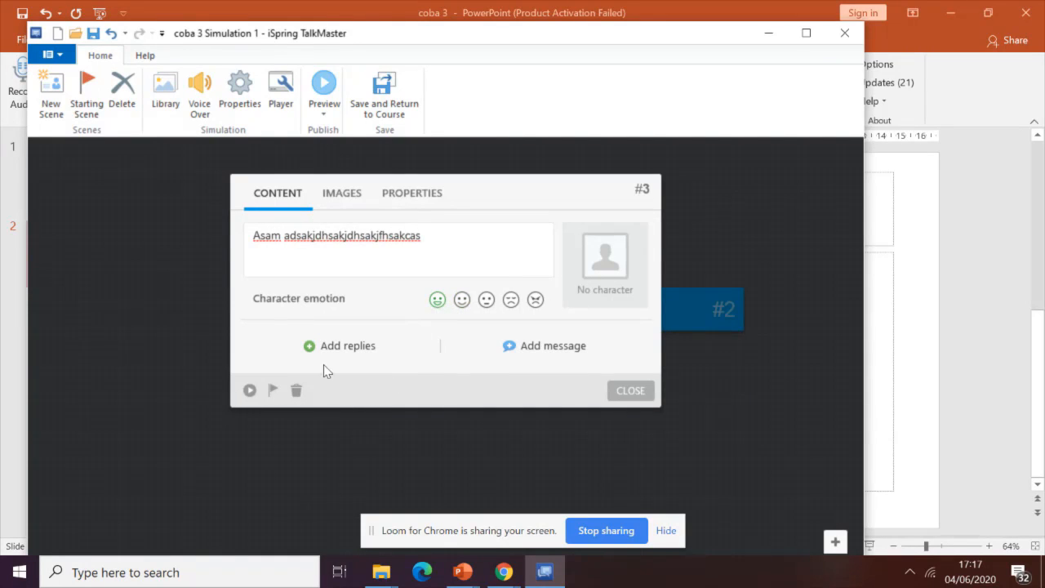
# - Add the message "dfdsfsdfsdfsdfsdfa" to scene 3 and insert the baby picture into it
pyautogui.click(523, 352)
pyautogui.write('dfdsfsdfsdfsdfsdfa')
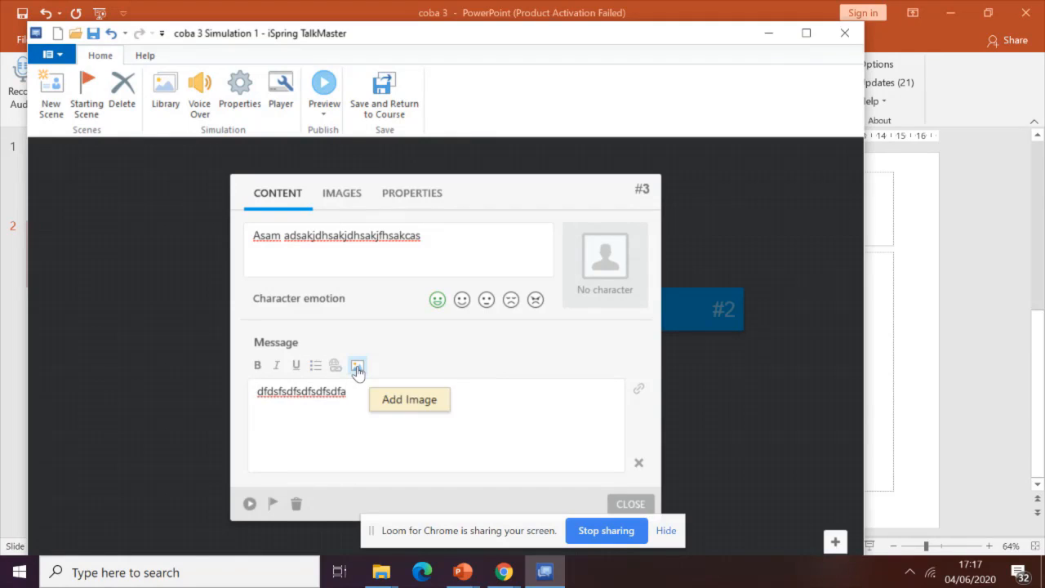
pyautogui.click(357, 368)
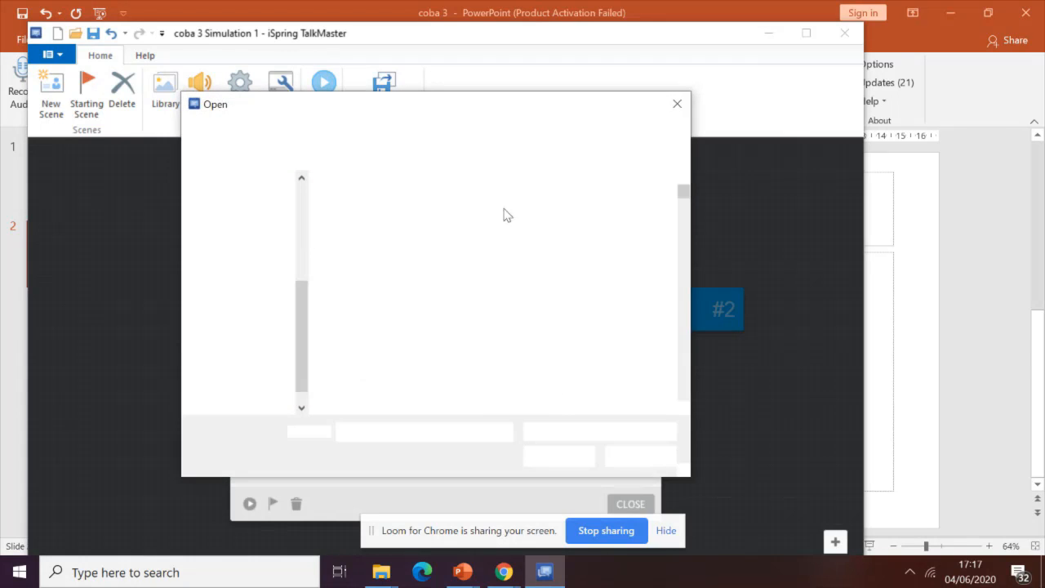
pyautogui.doubleClick(339, 223)
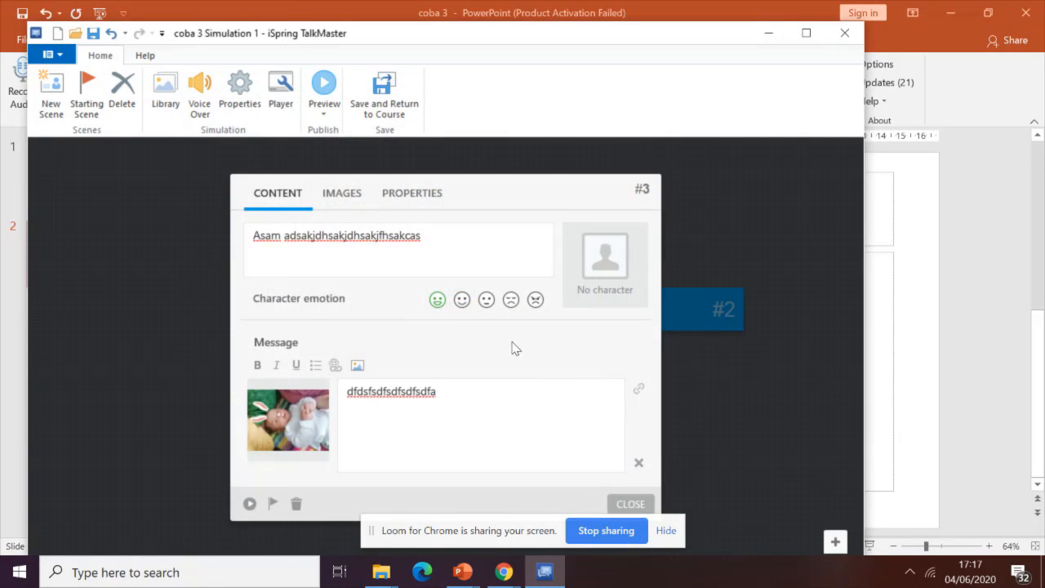
# - Assign the built-in gray-haired businessman with glasses and a blue tie to scene 3 with the Puzzled emotion
pyautogui.click(619, 286)
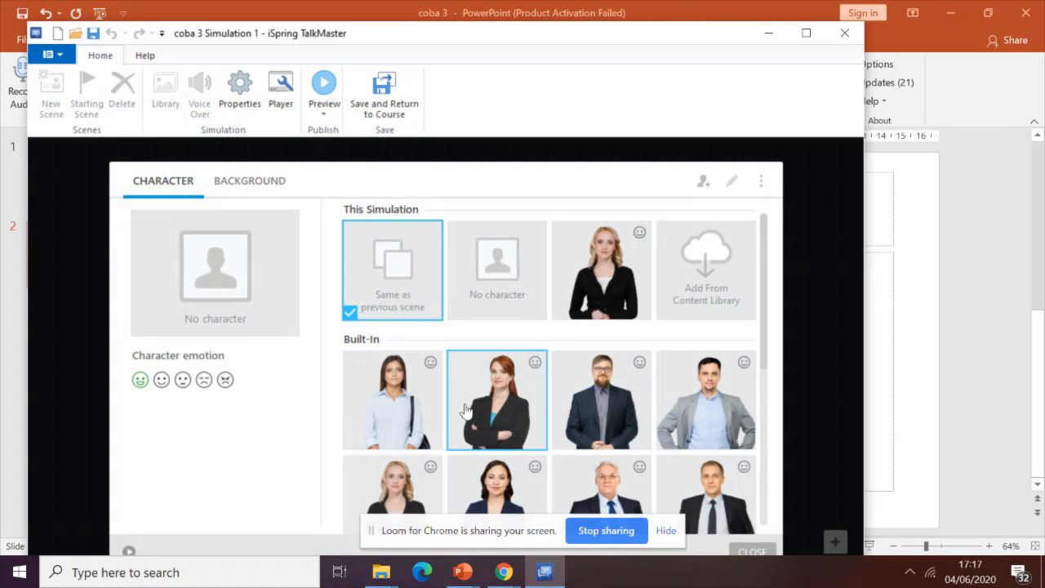
pyautogui.click(608, 490)
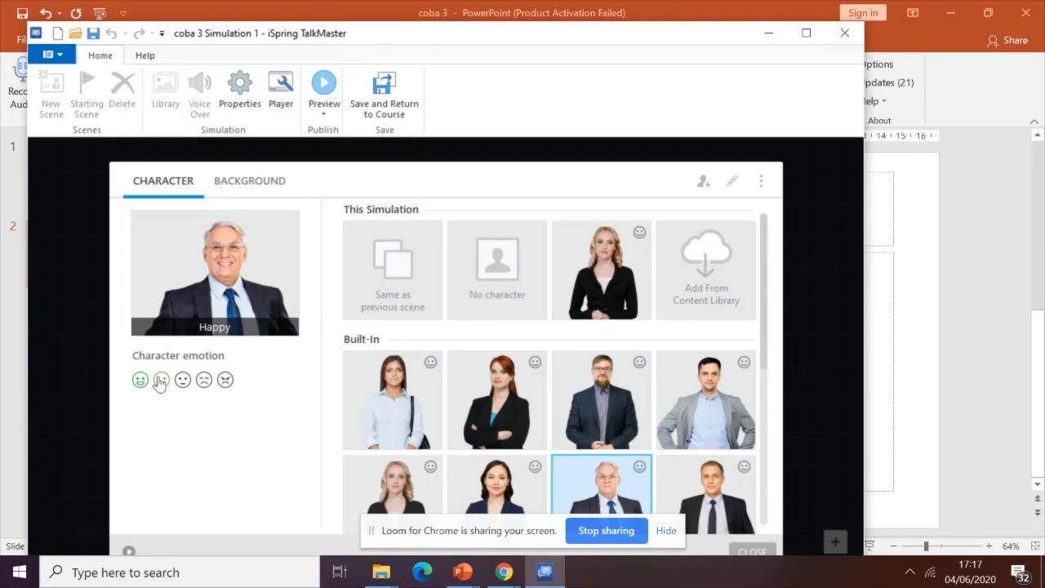
pyautogui.click(225, 380)
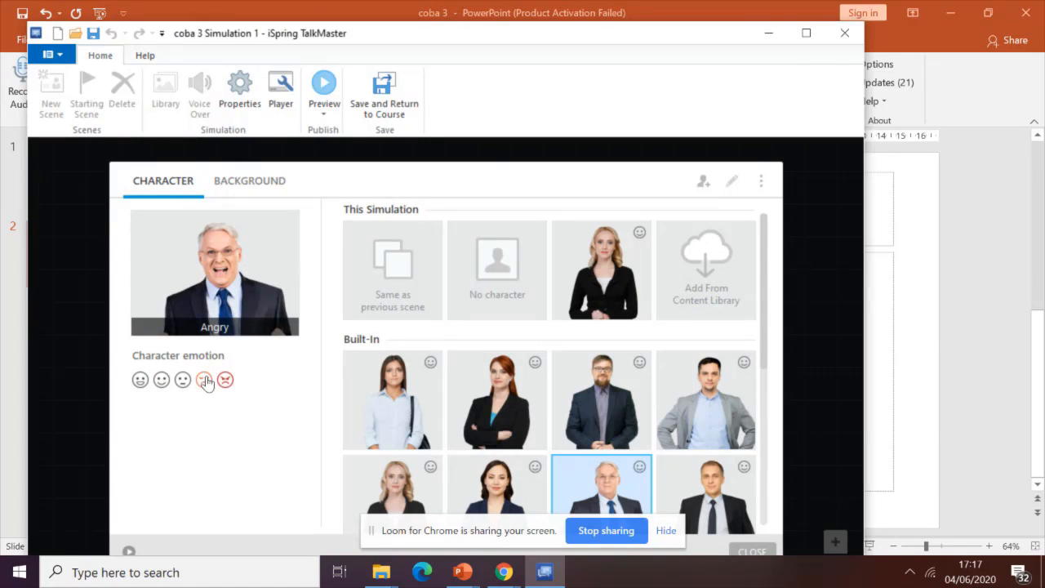
pyautogui.click(204, 380)
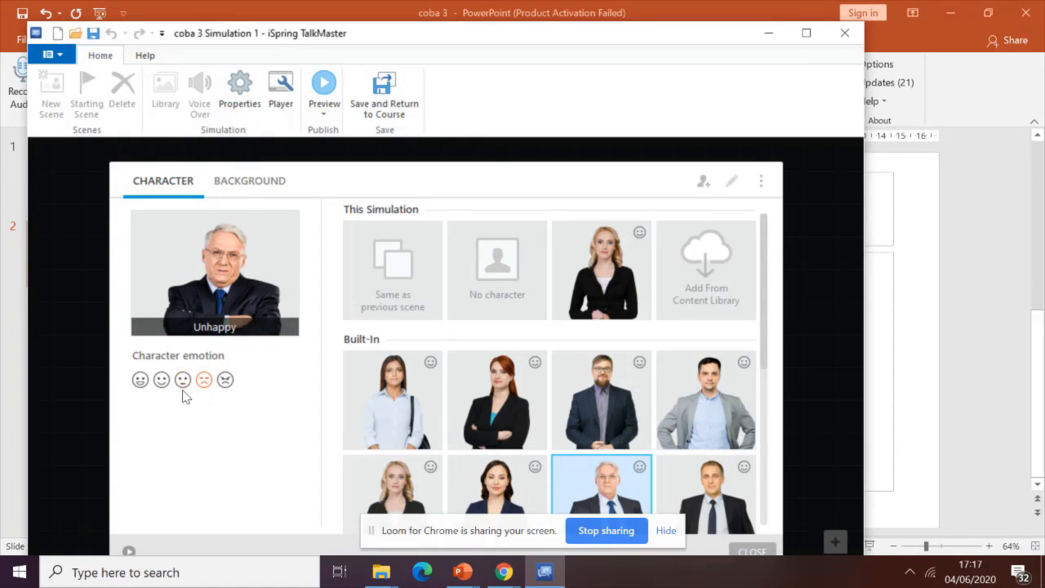
pyautogui.click(184, 391)
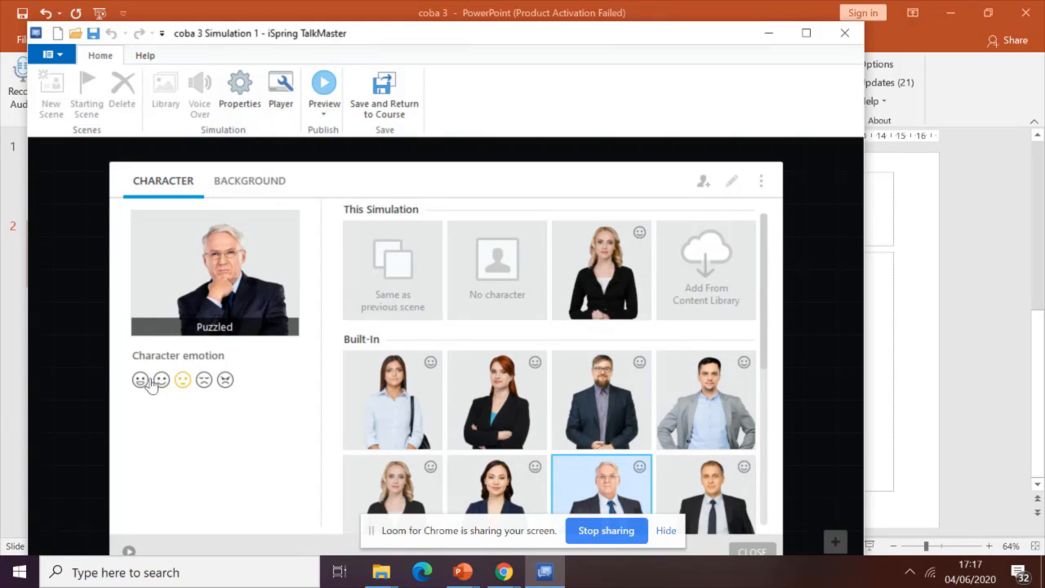
pyautogui.click(750, 553)
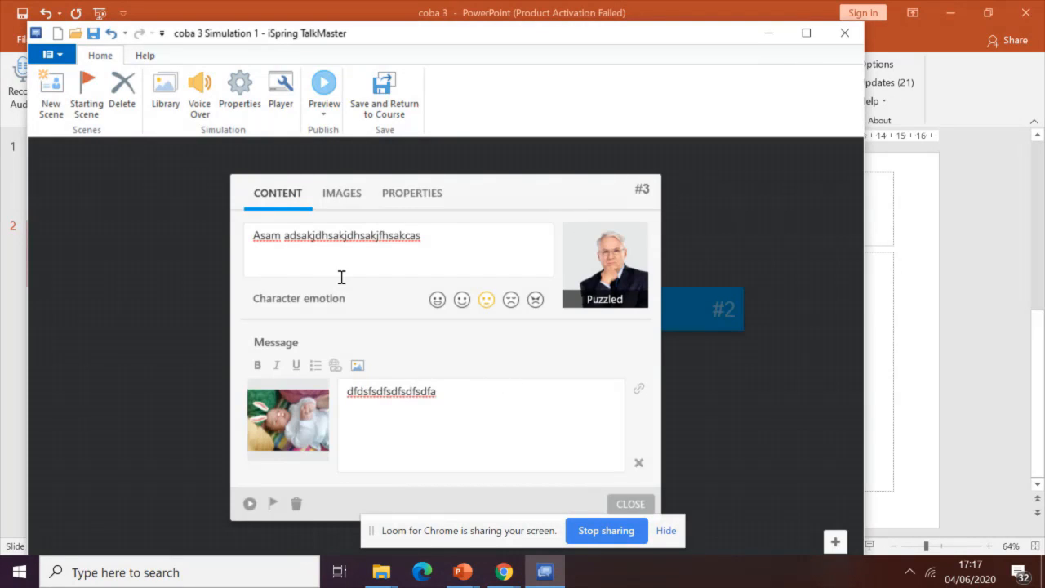
# - Append "sdadasdasdasdsaxax" to the character speech of scene 3, close the scene and preview the simulation from the beginning
pyautogui.write('adasdasdasdsaxax')
pyautogui.click(629, 505)
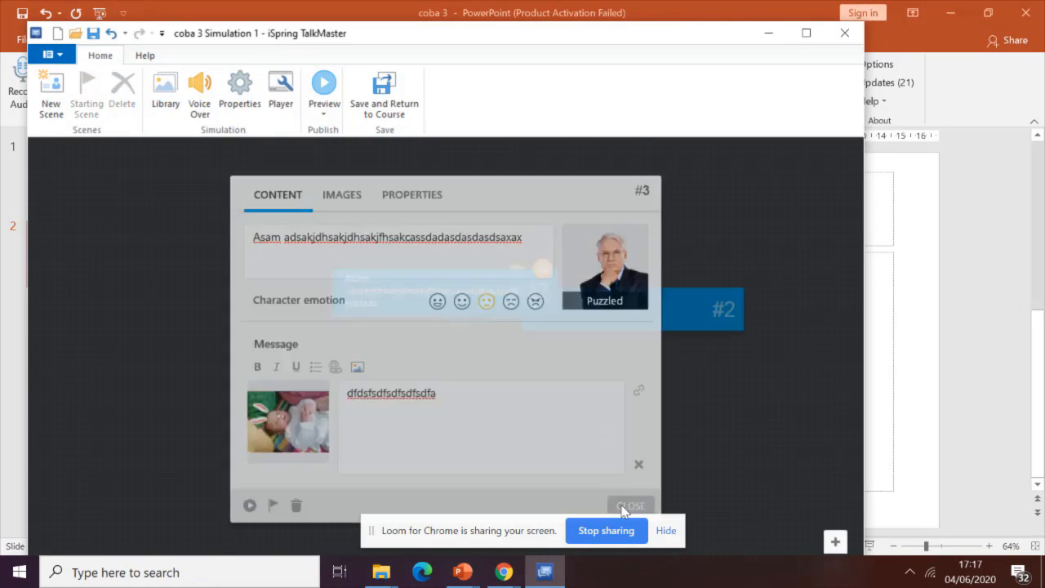
pyautogui.click(324, 110)
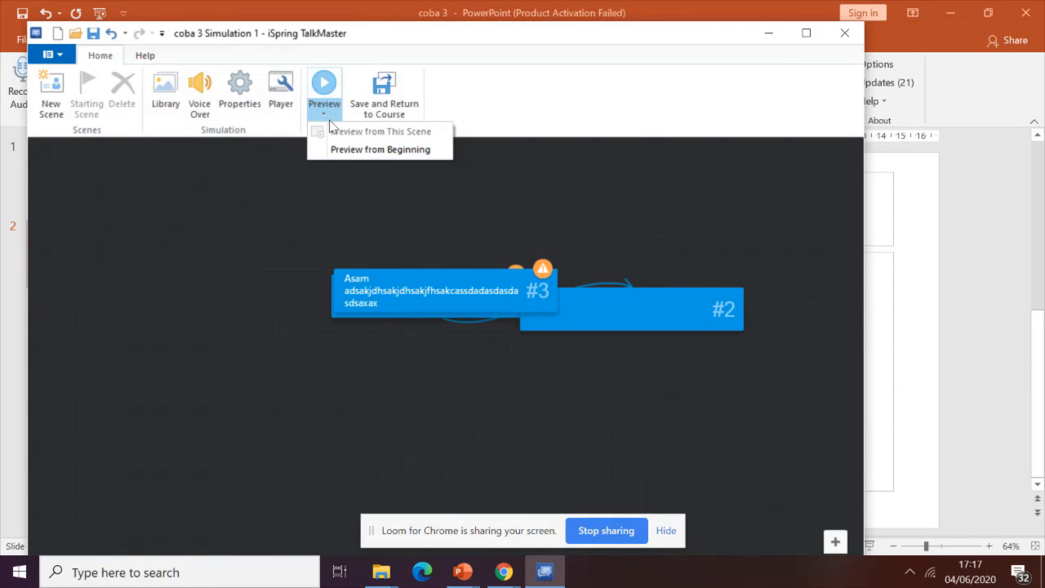
pyautogui.click(331, 149)
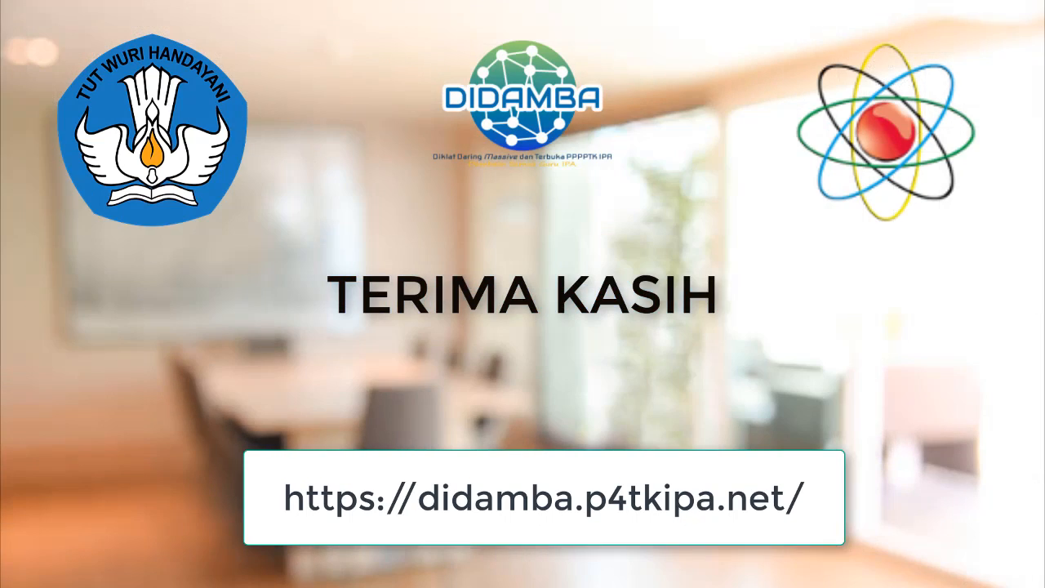